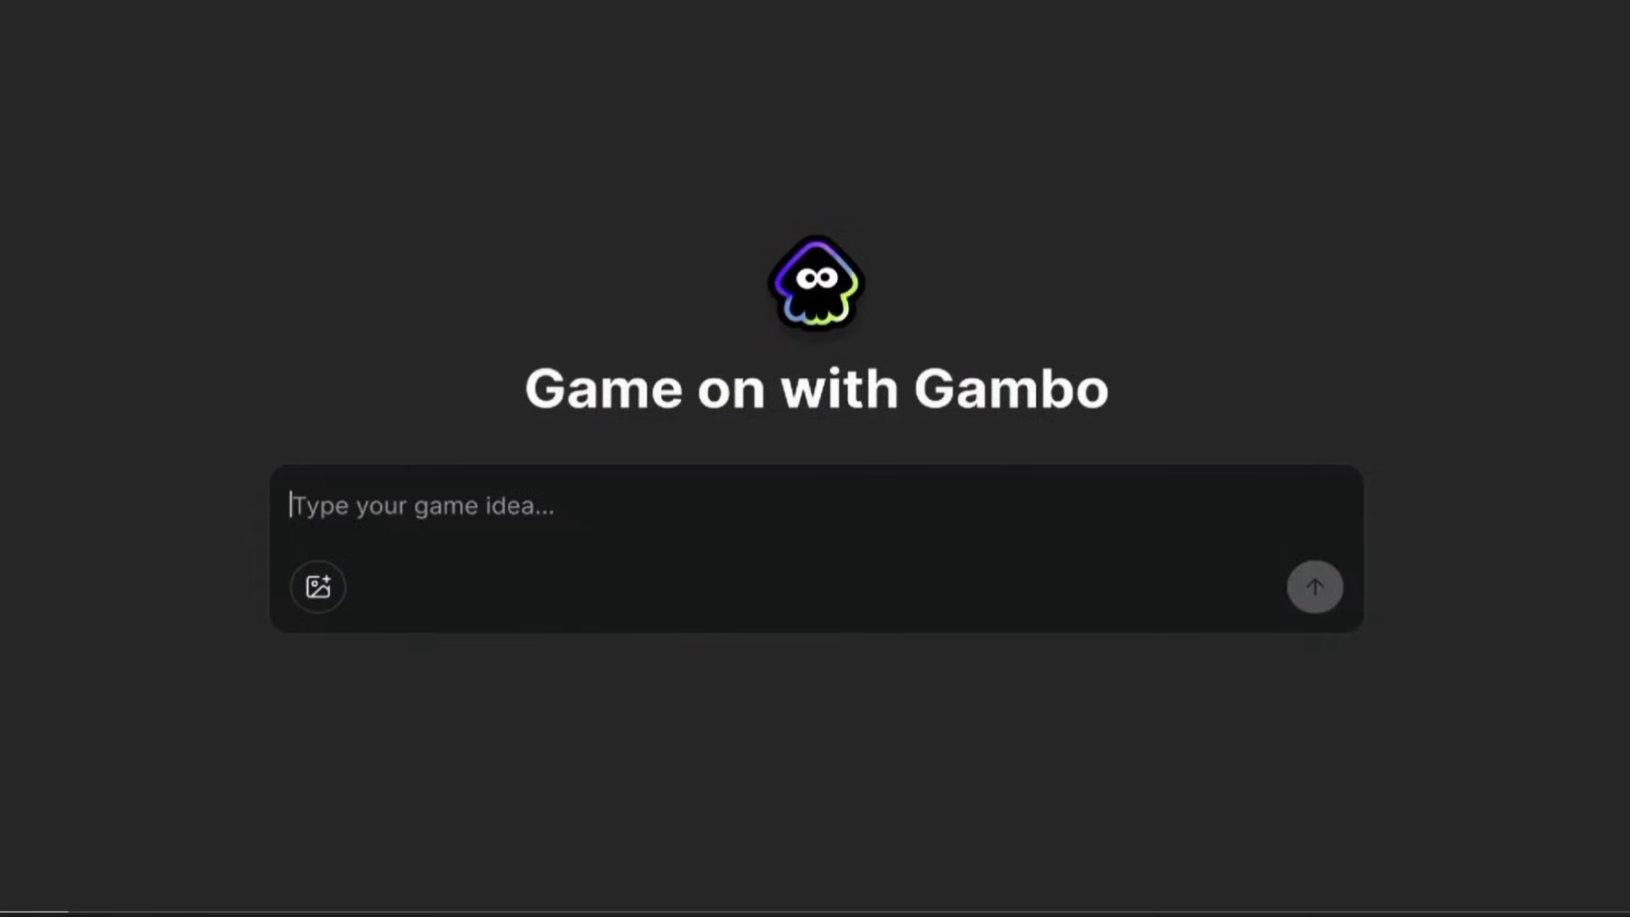
- Submit the idea 'Build a side-scrolling pixel Naruto battle game with fast combat and jutsu effects'
text(Build a side-scrolling pixel Naruto battle game with fast combat and jutsu effects)
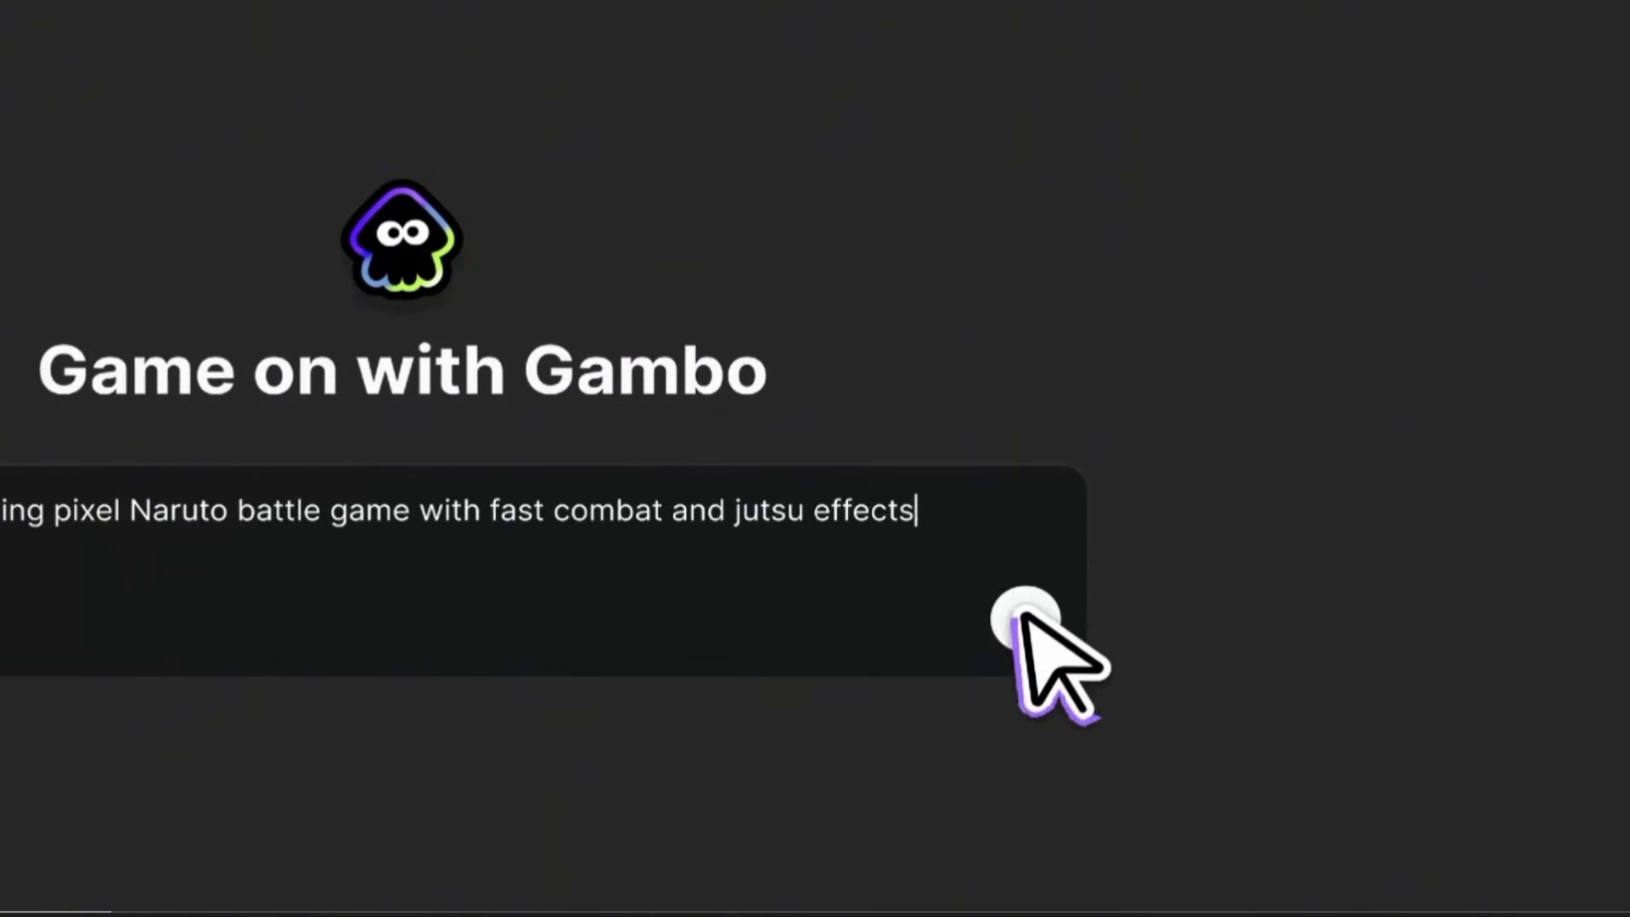
click(1600, 619)
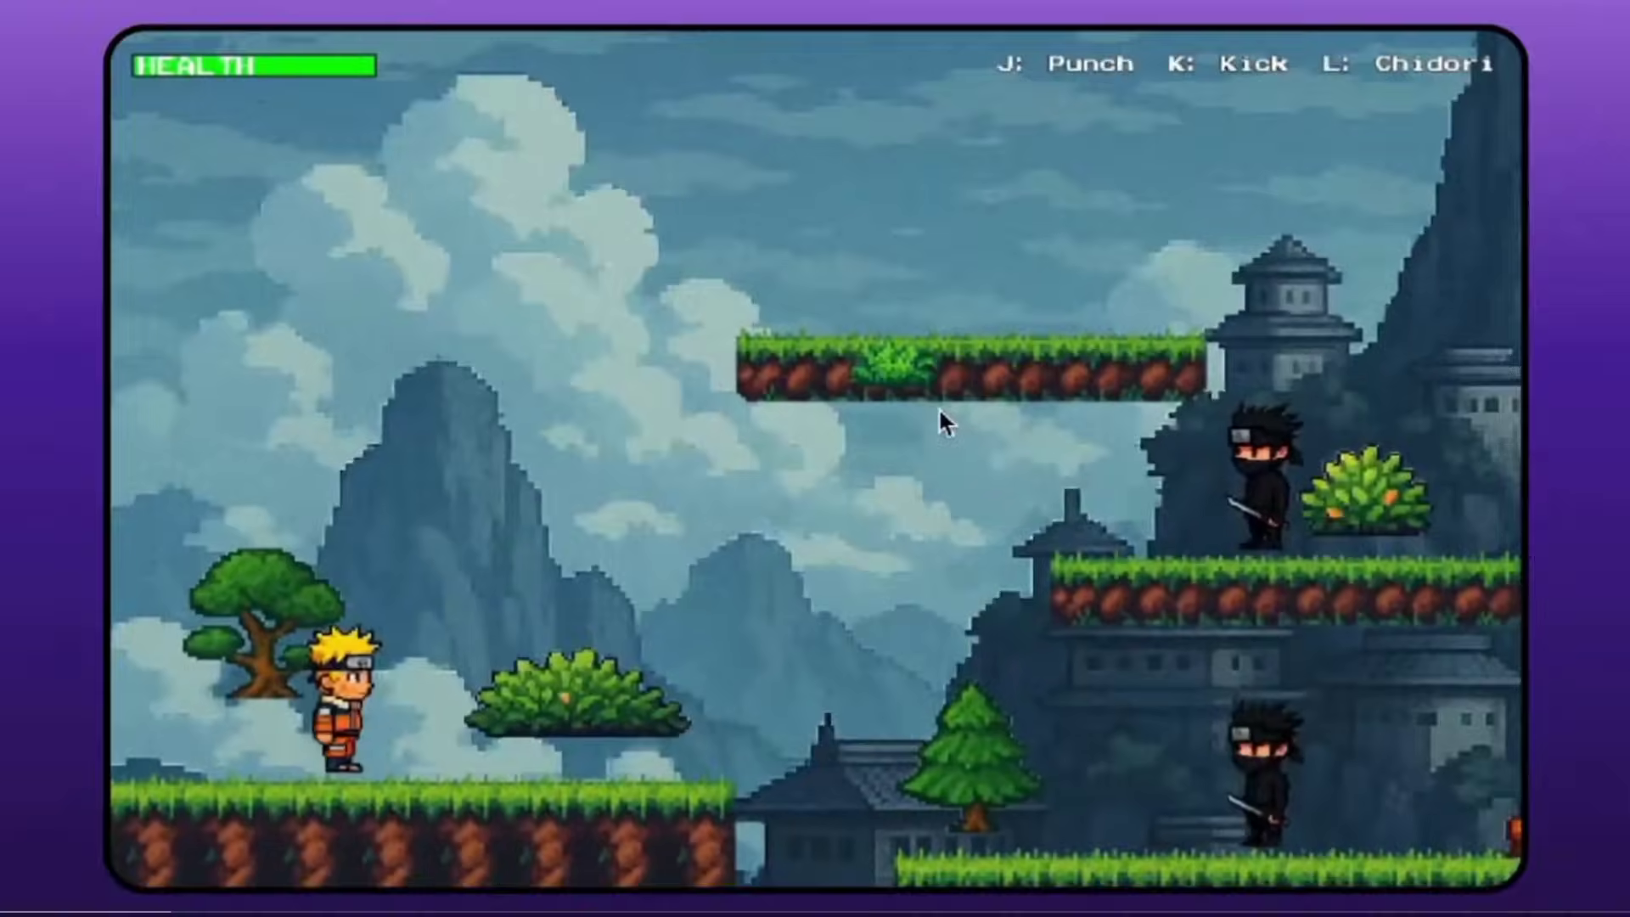
- Play the Naruto preview with kicks, jumps, punches and a special jutsu attack
key(k)
key(Right)
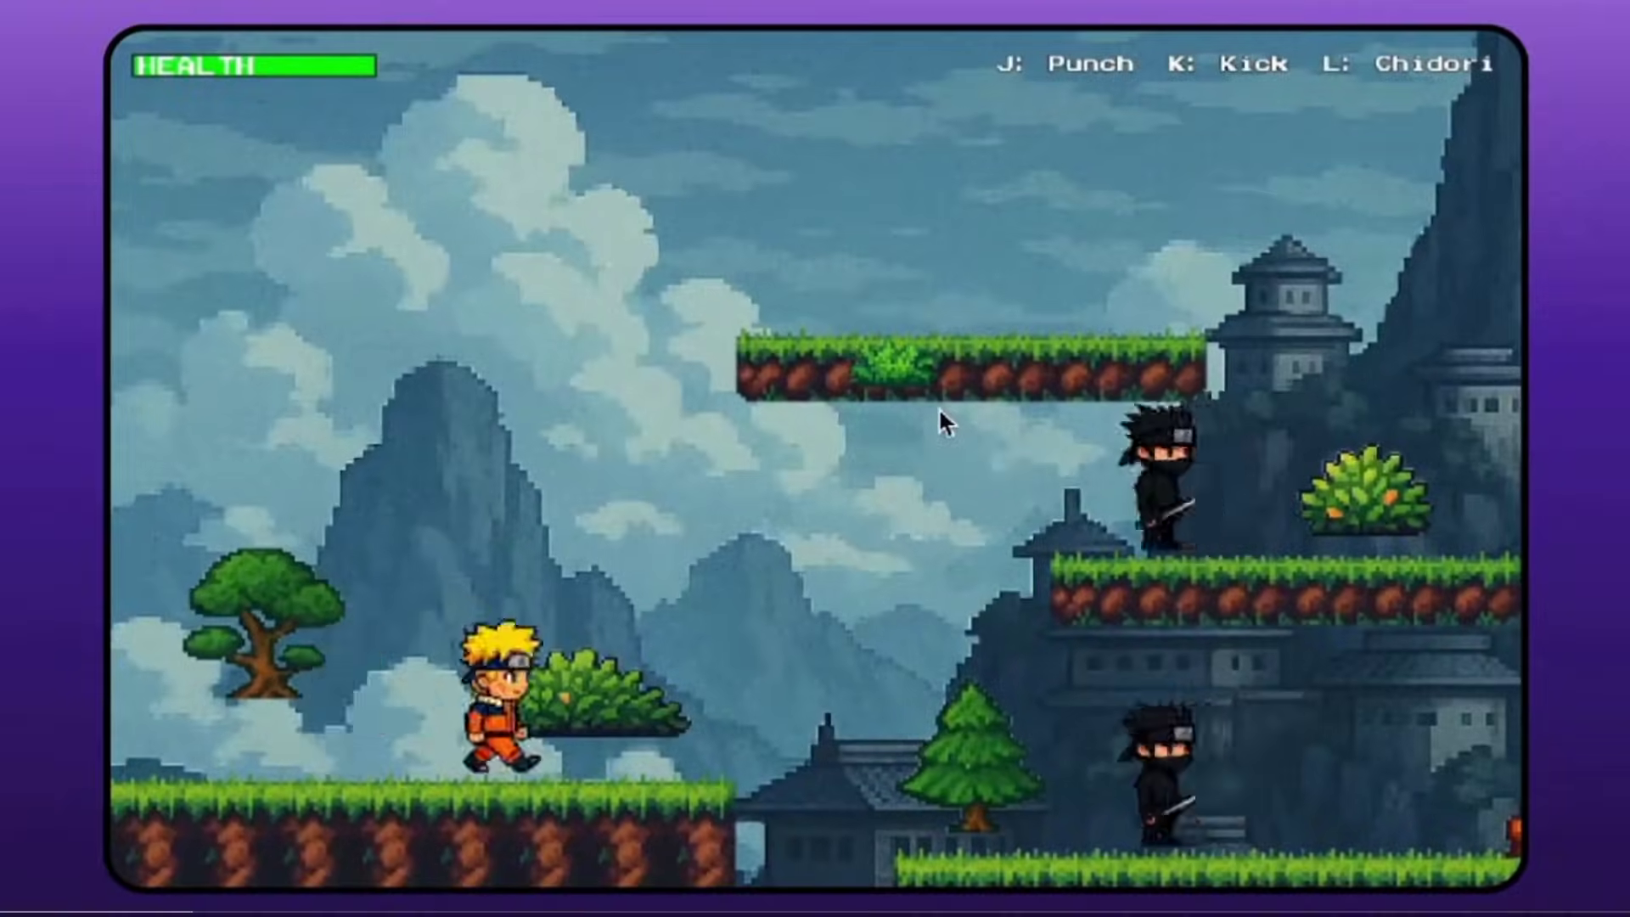
key(space)
key(j)
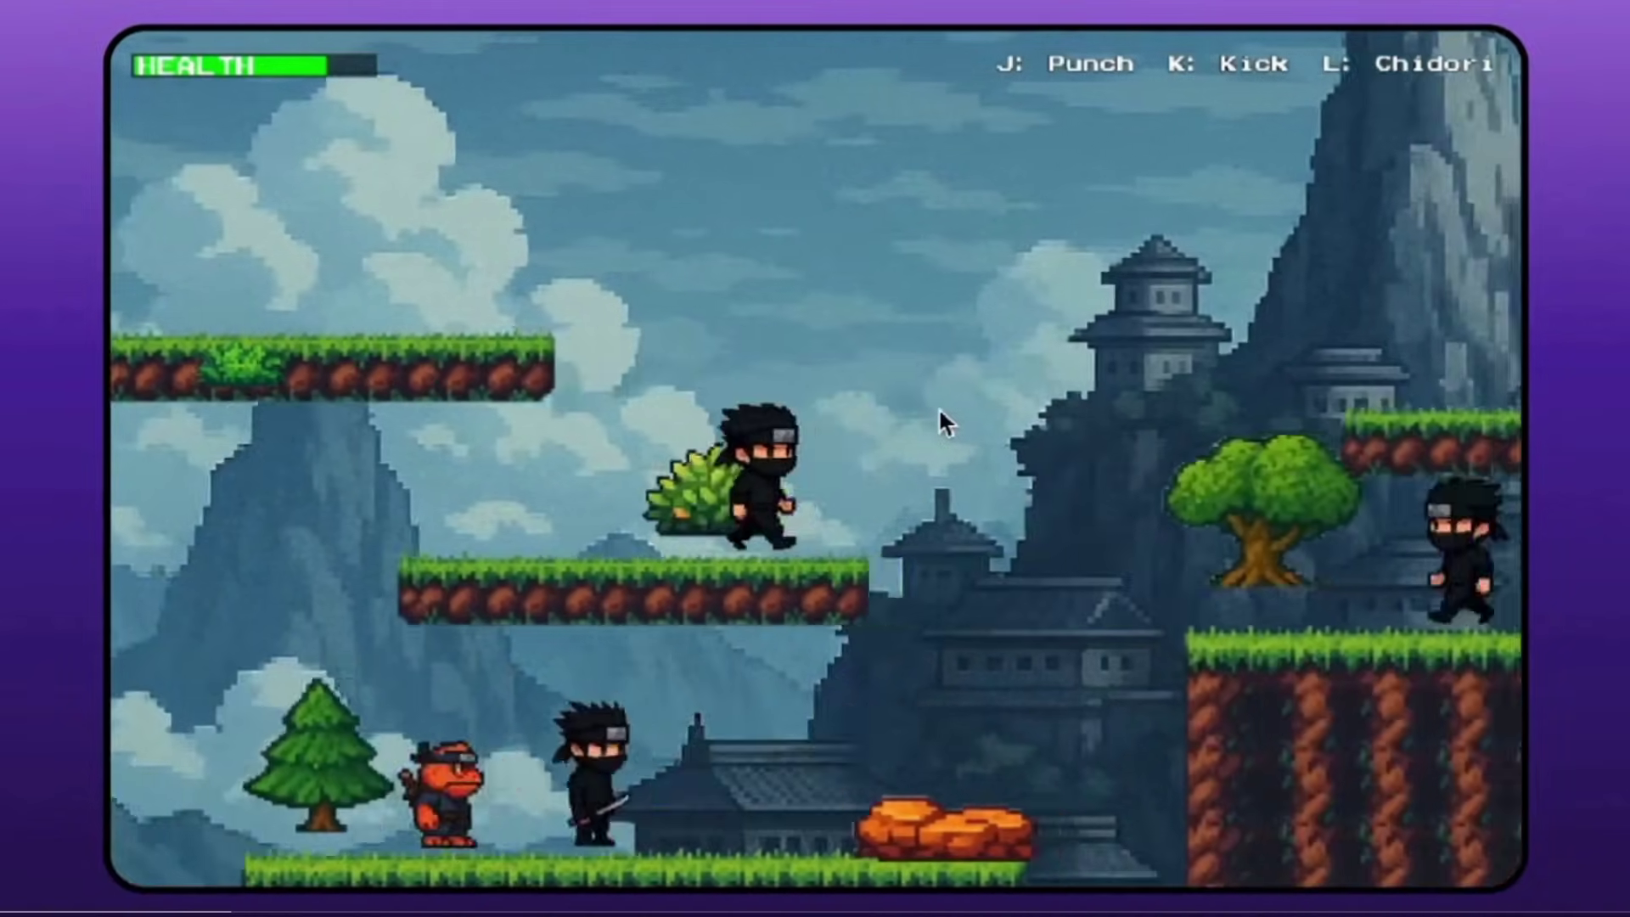
key(Right)
key(j)
key(space)
key(j)
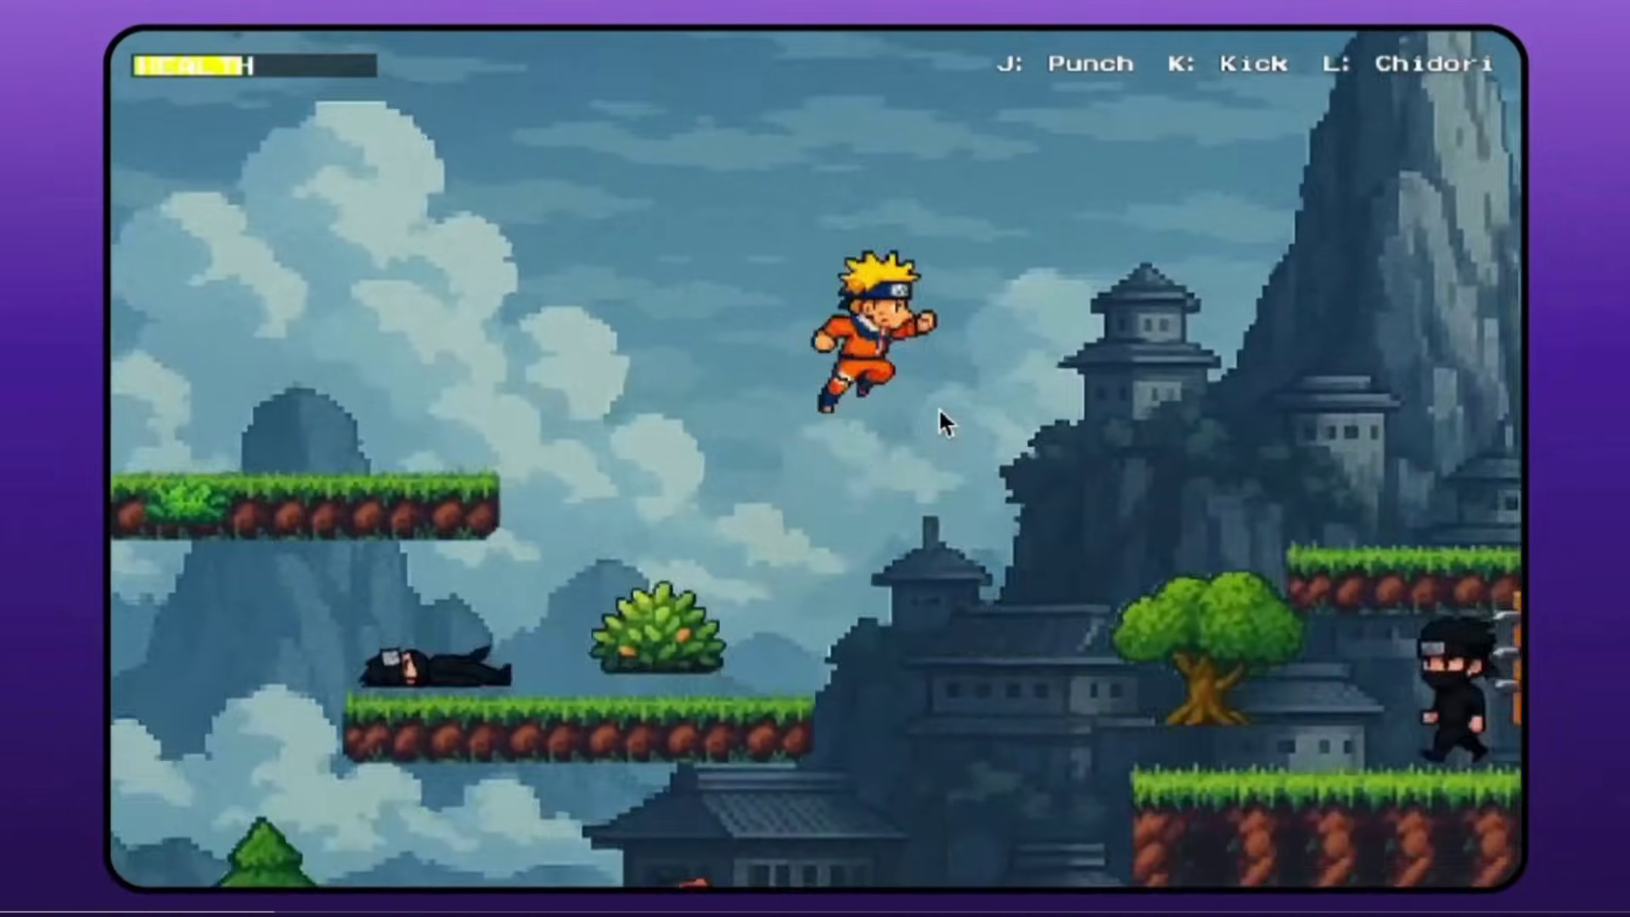
key(l)
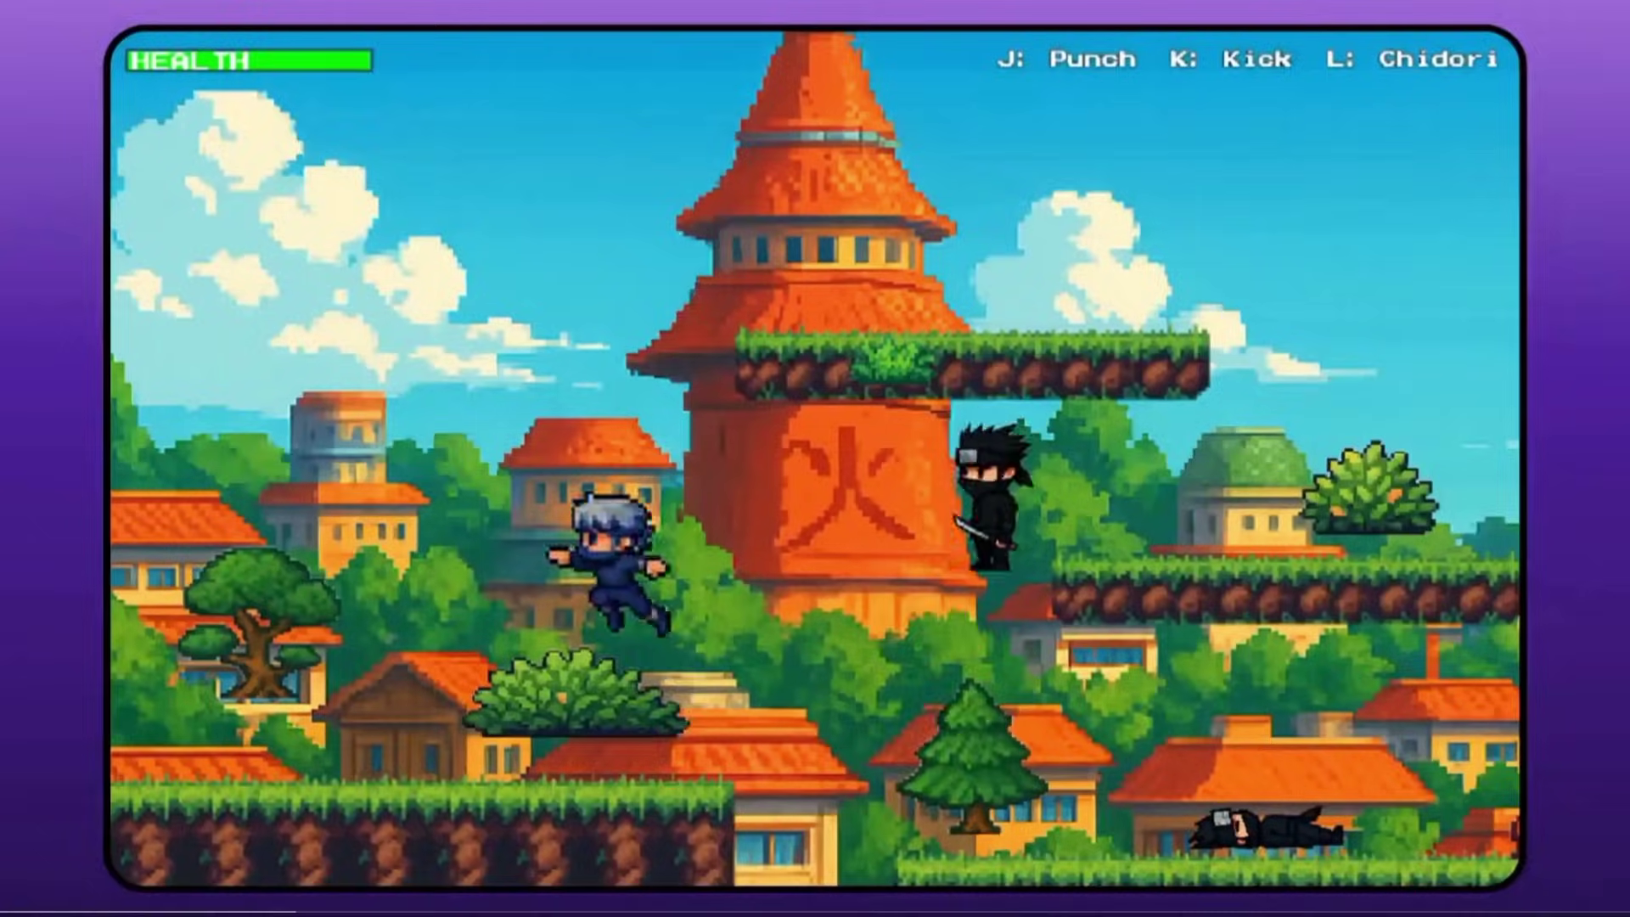
key(l)
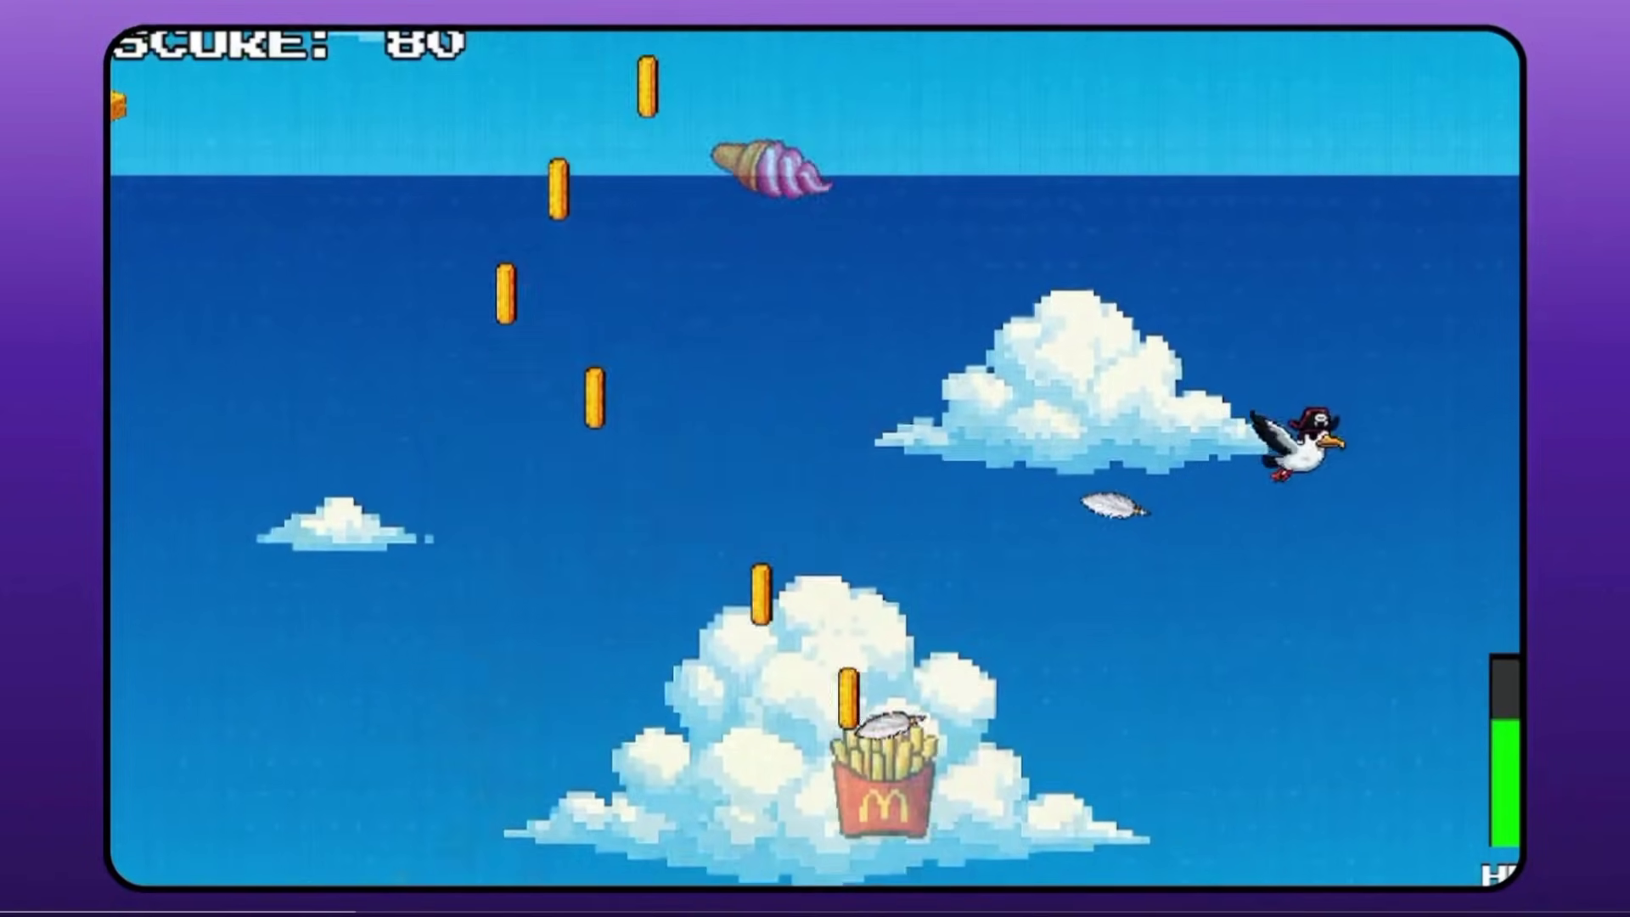
- Catch fries in the fries game, then fight a skeleton as the knight using spear and bow
key(Right)
key(Left)
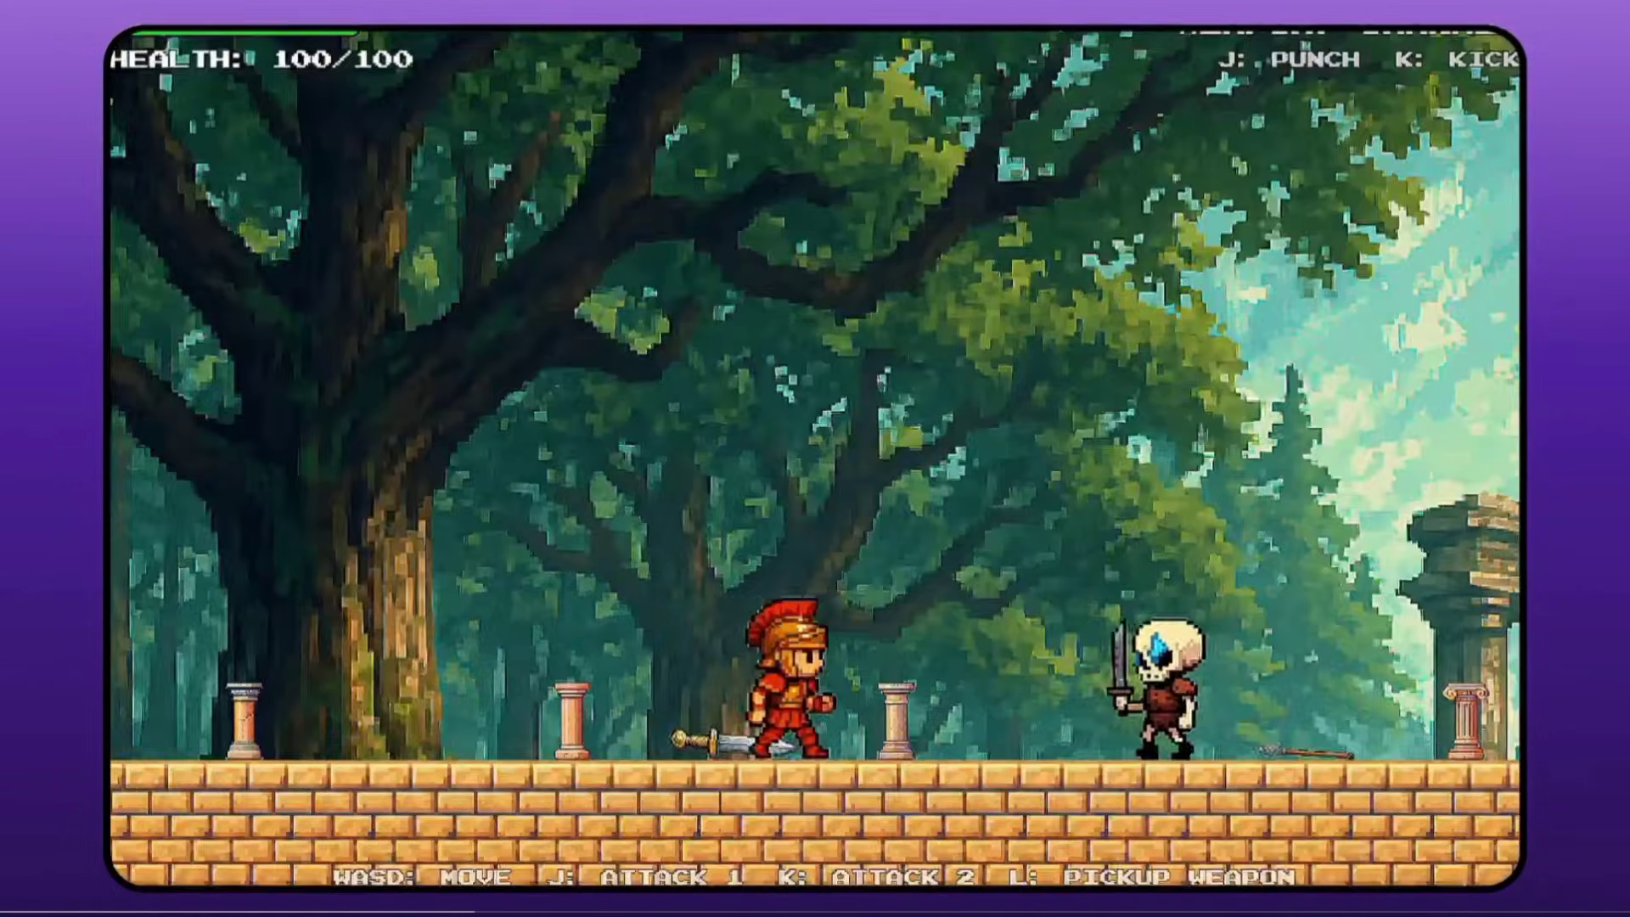
key(k)
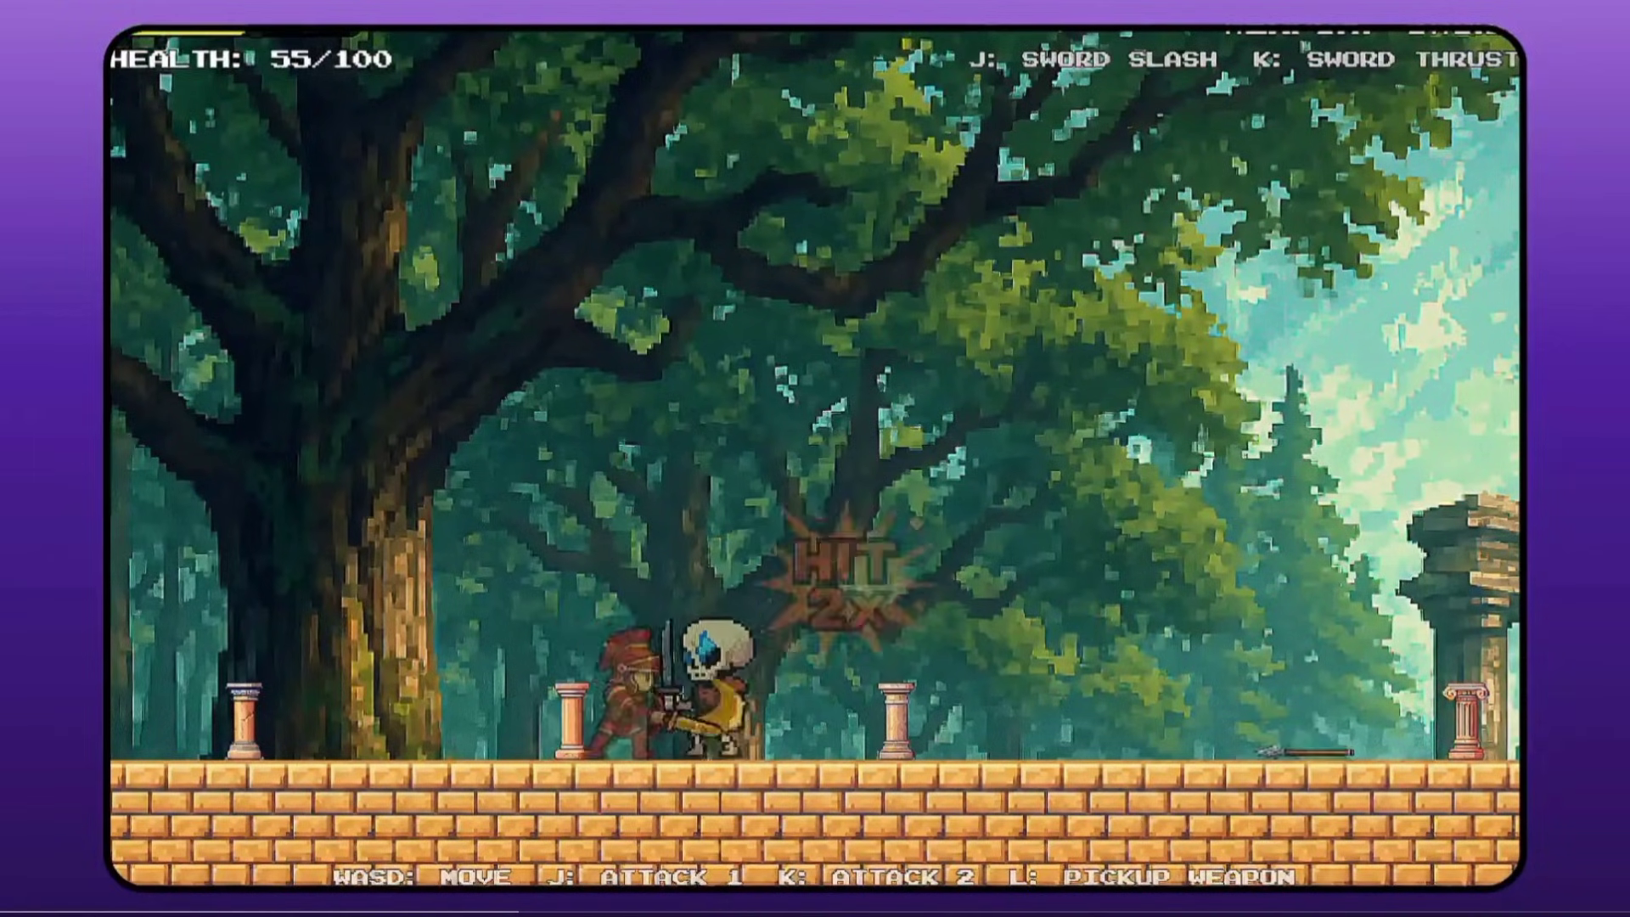
key(w)
key(l)
key(w)
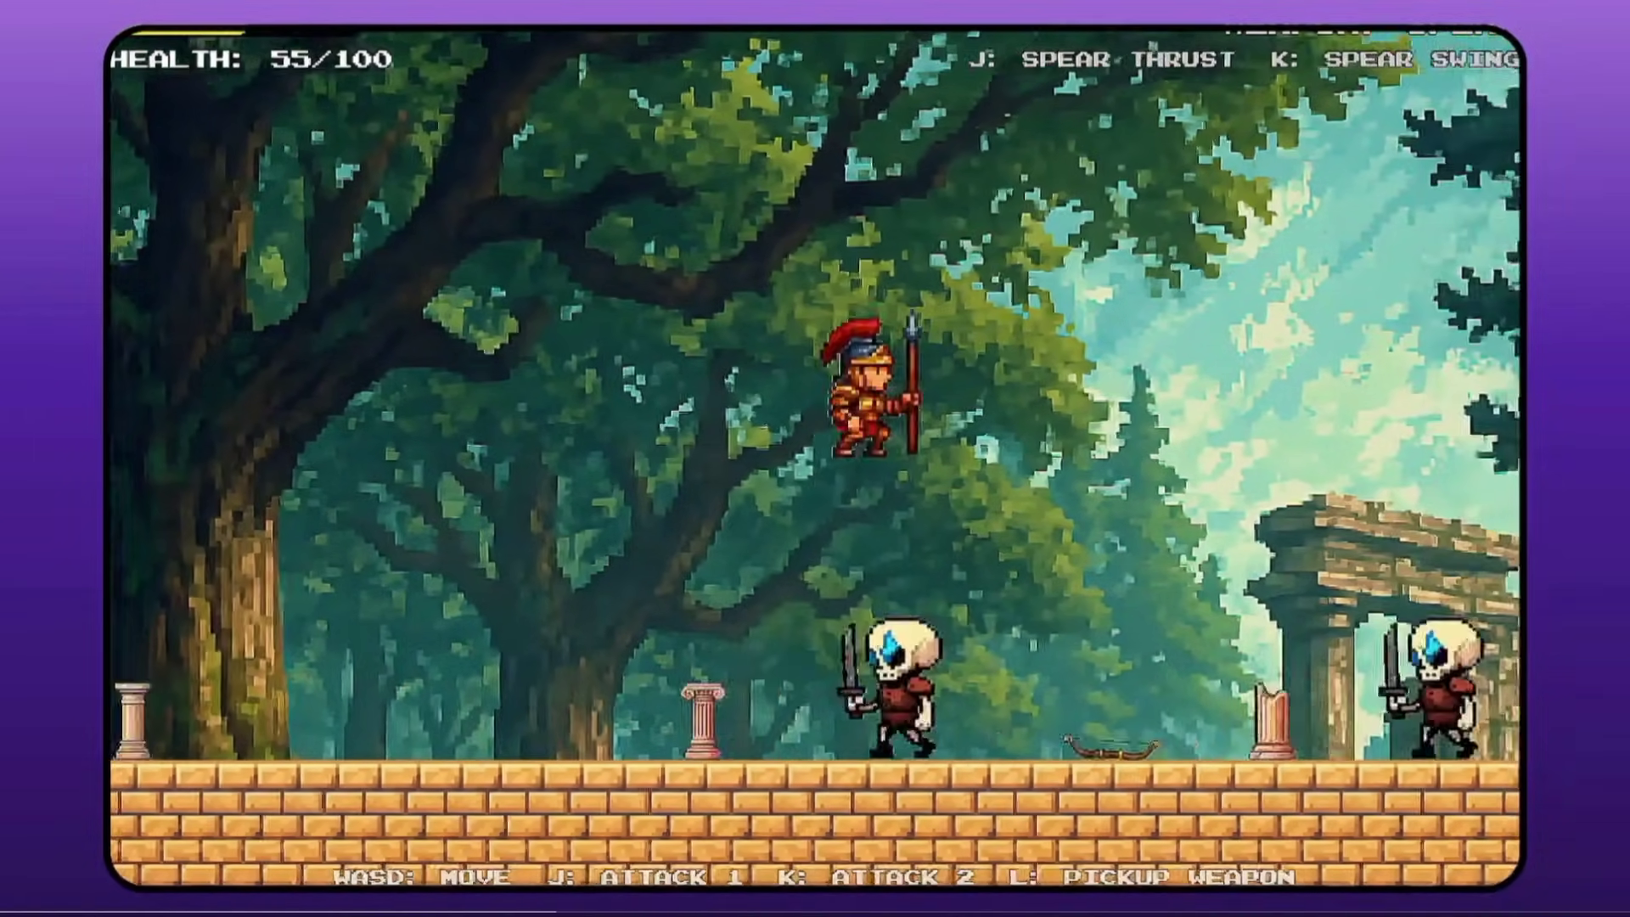
key(l)
key(w)
key(k)
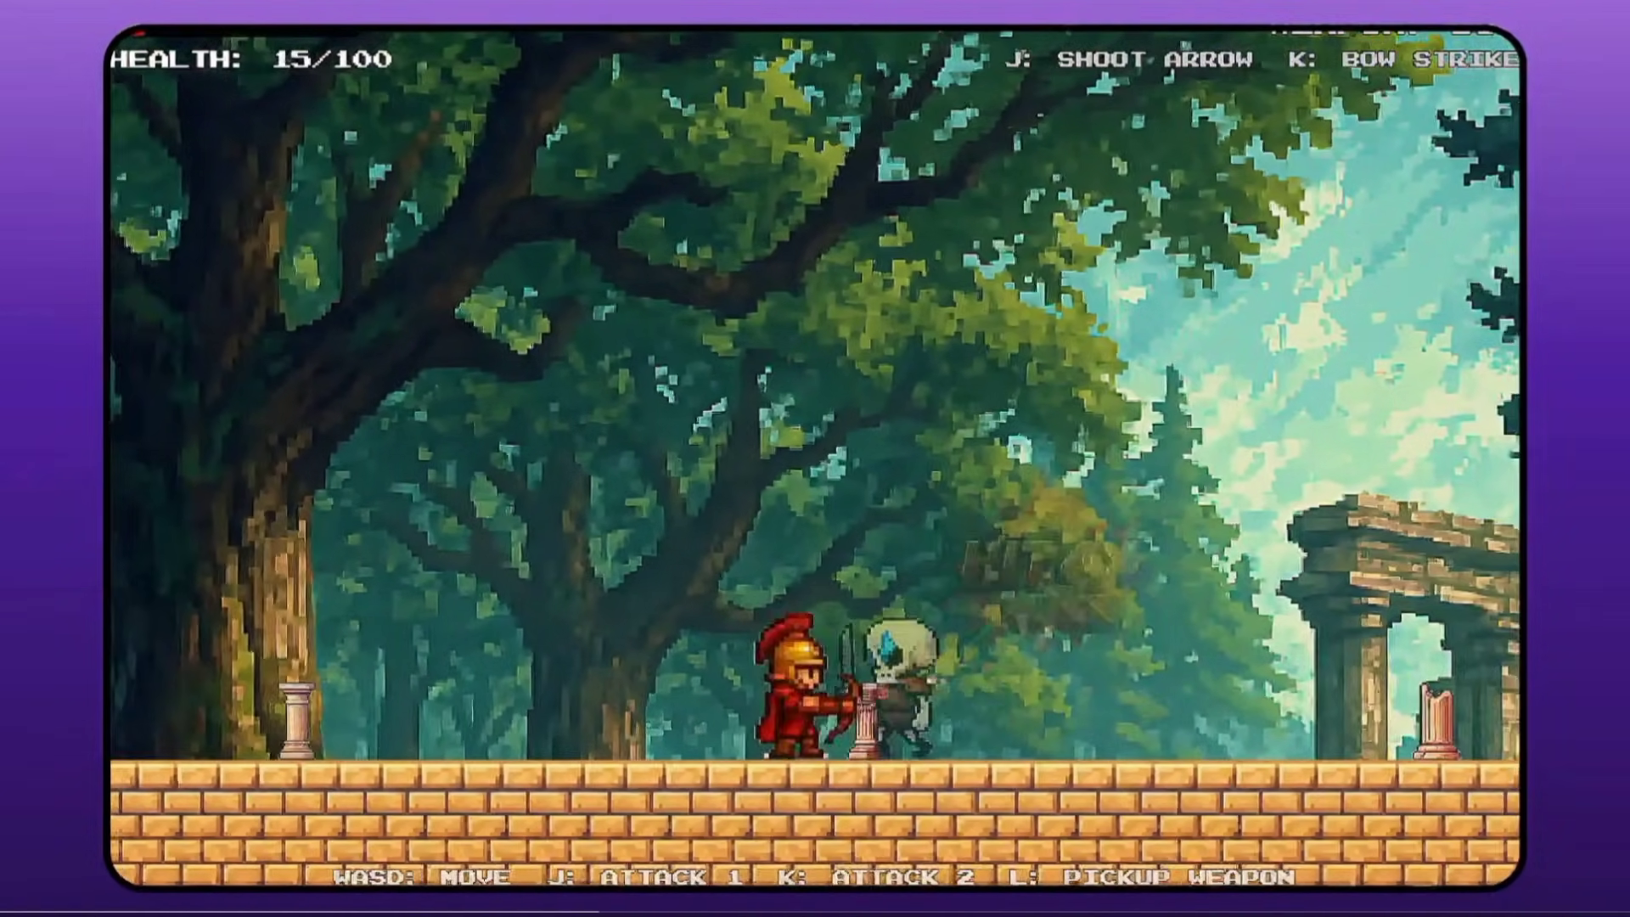
key(j)
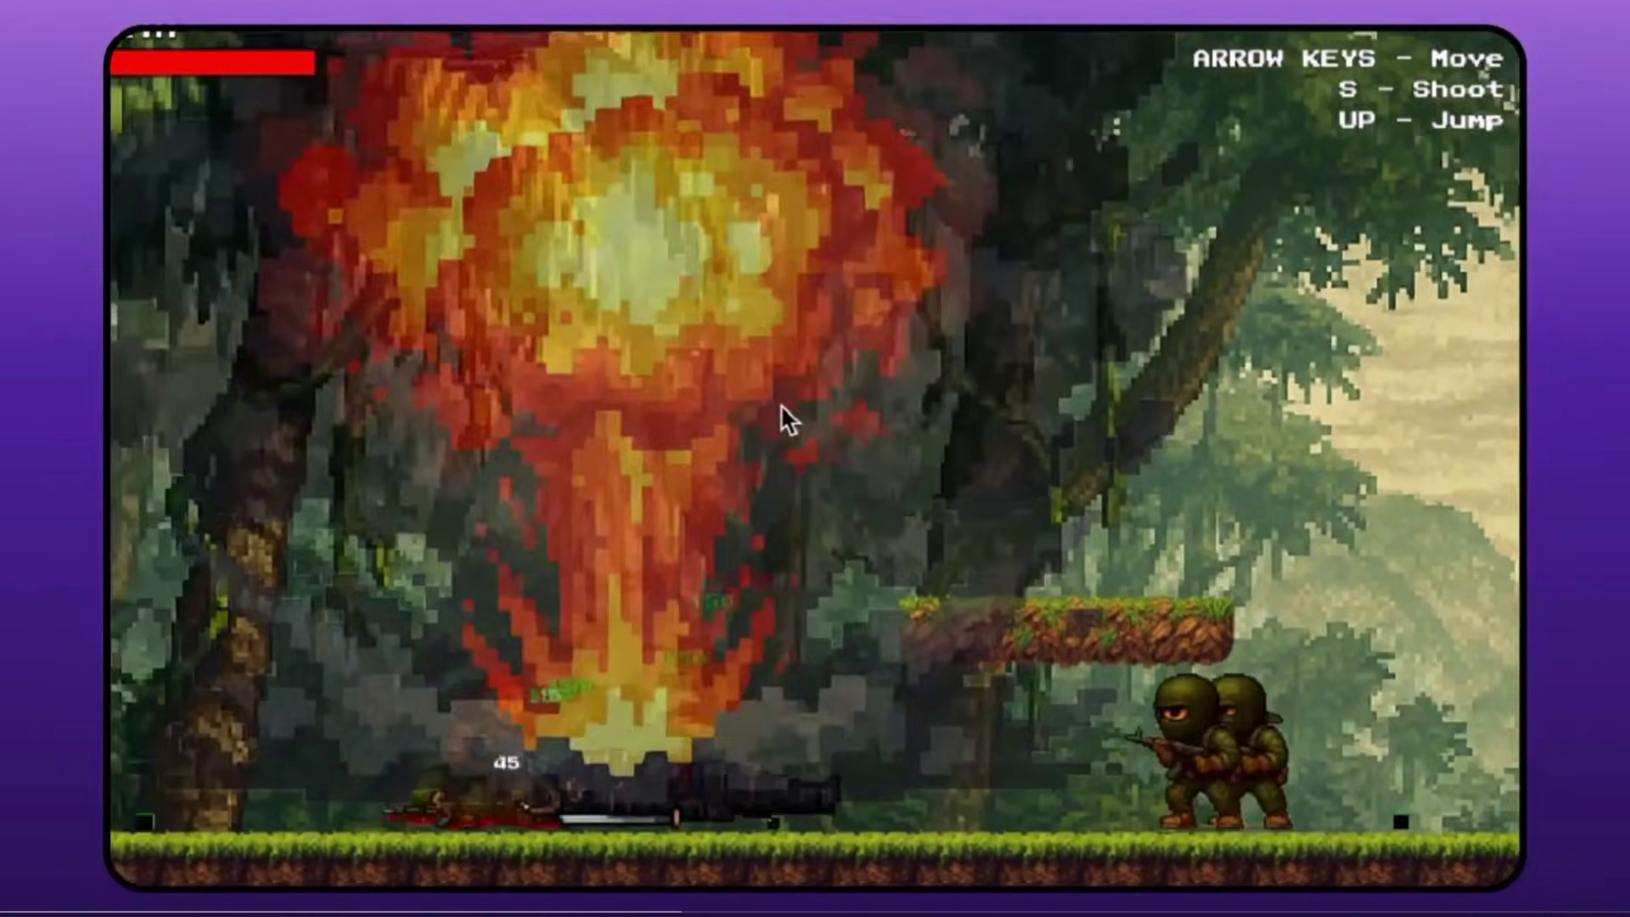
- Drive the tank right while firing at enemy soldiers, then aim upward
key(s)
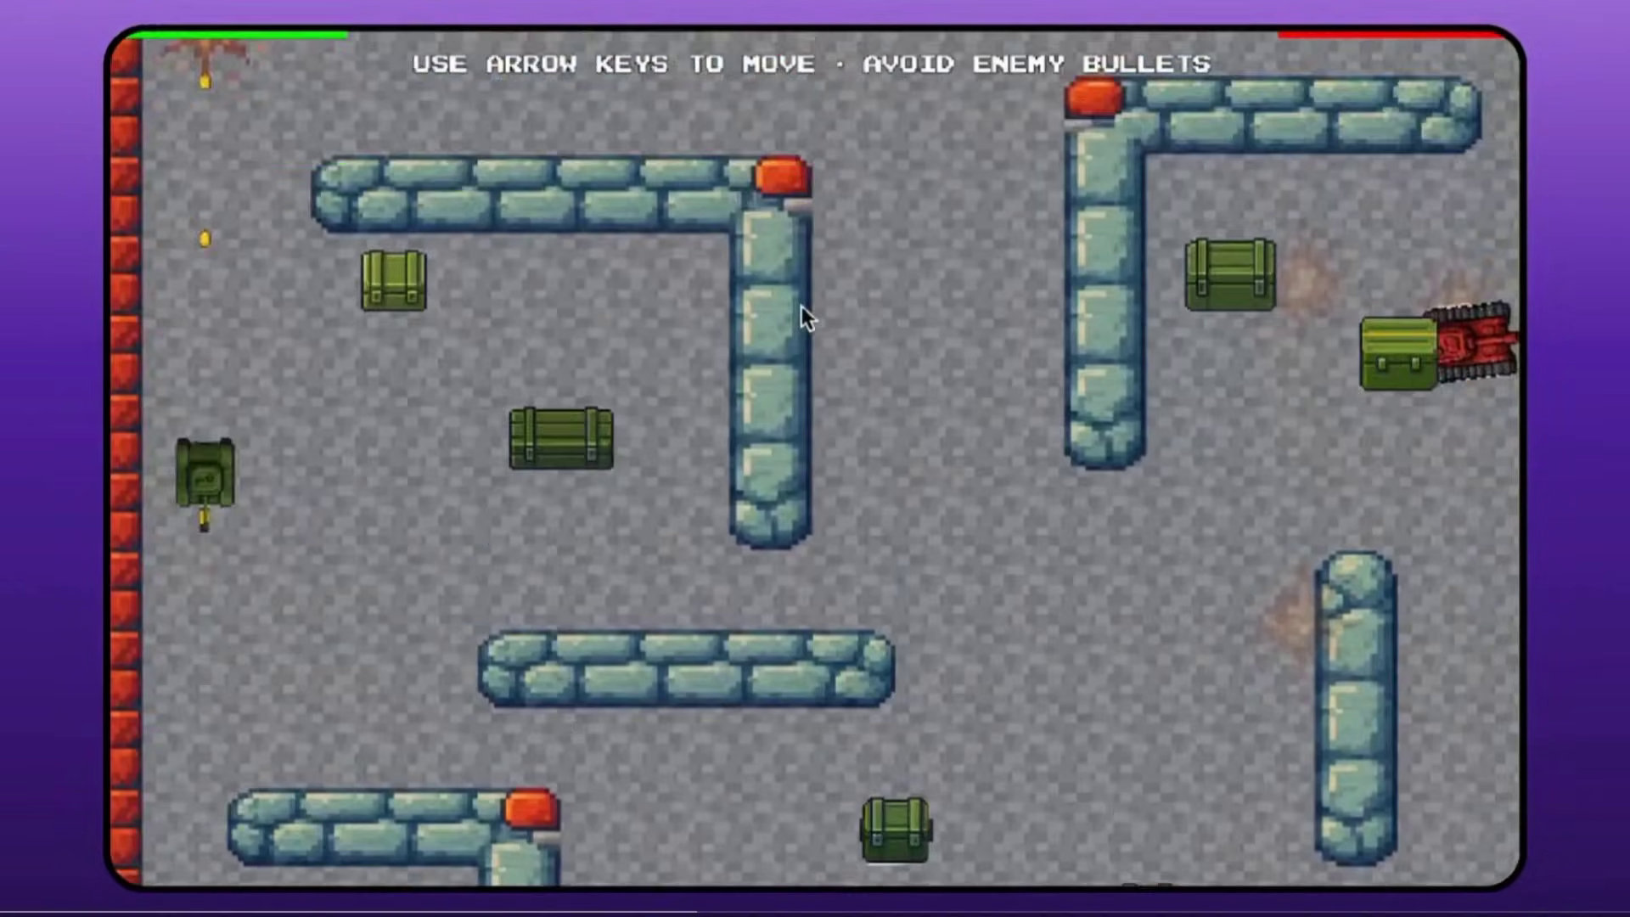
key(Right)
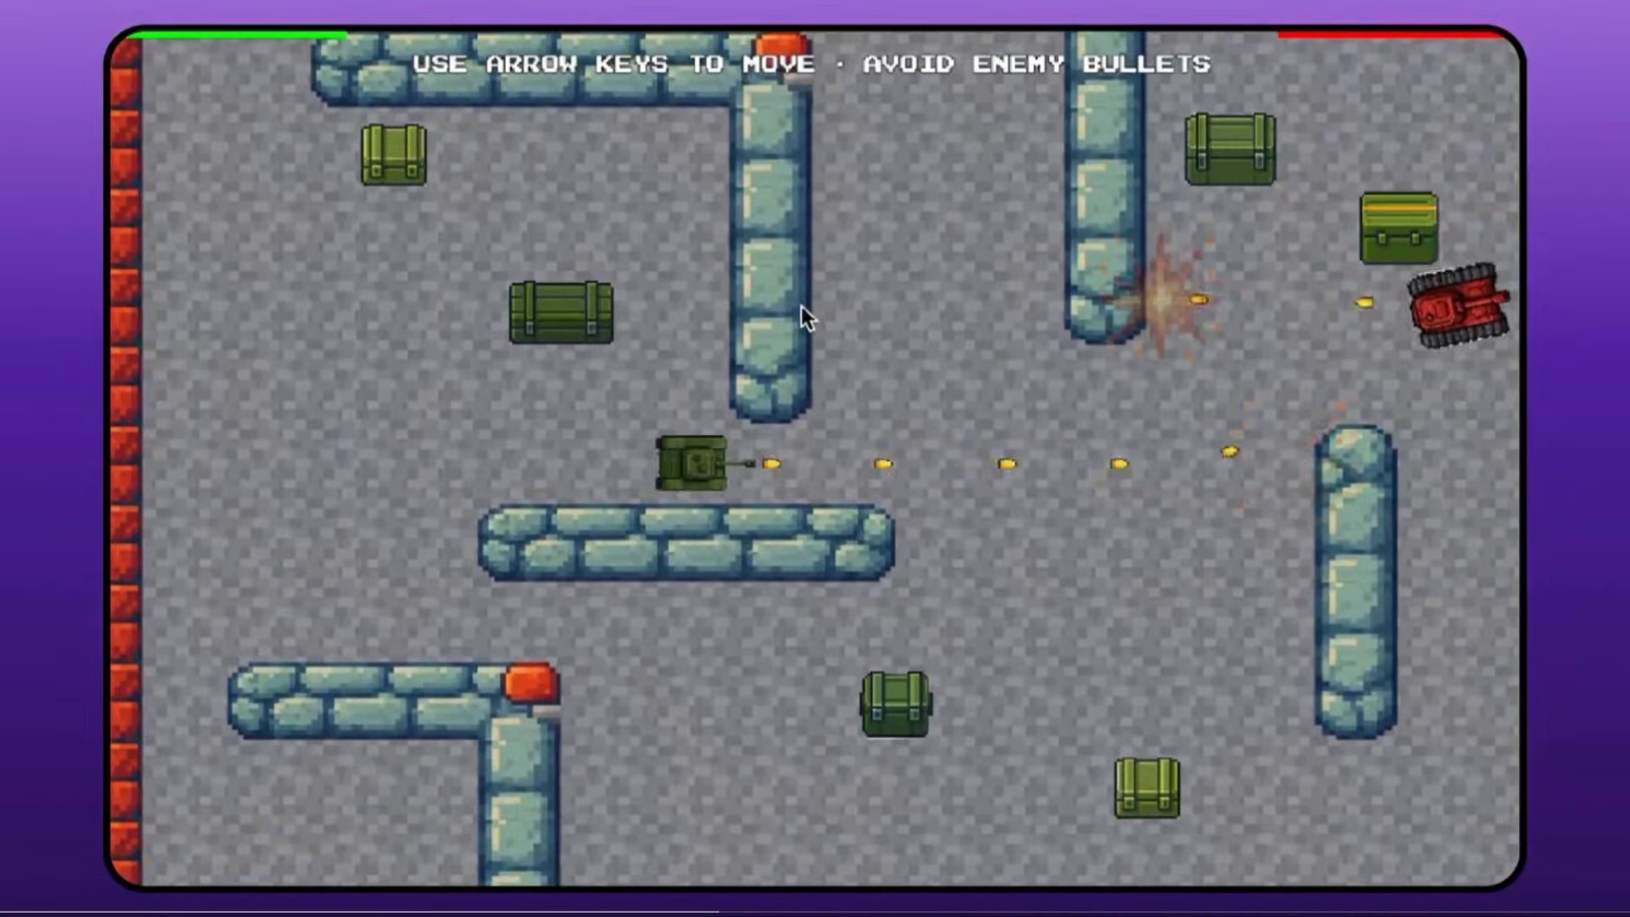
key(Up)
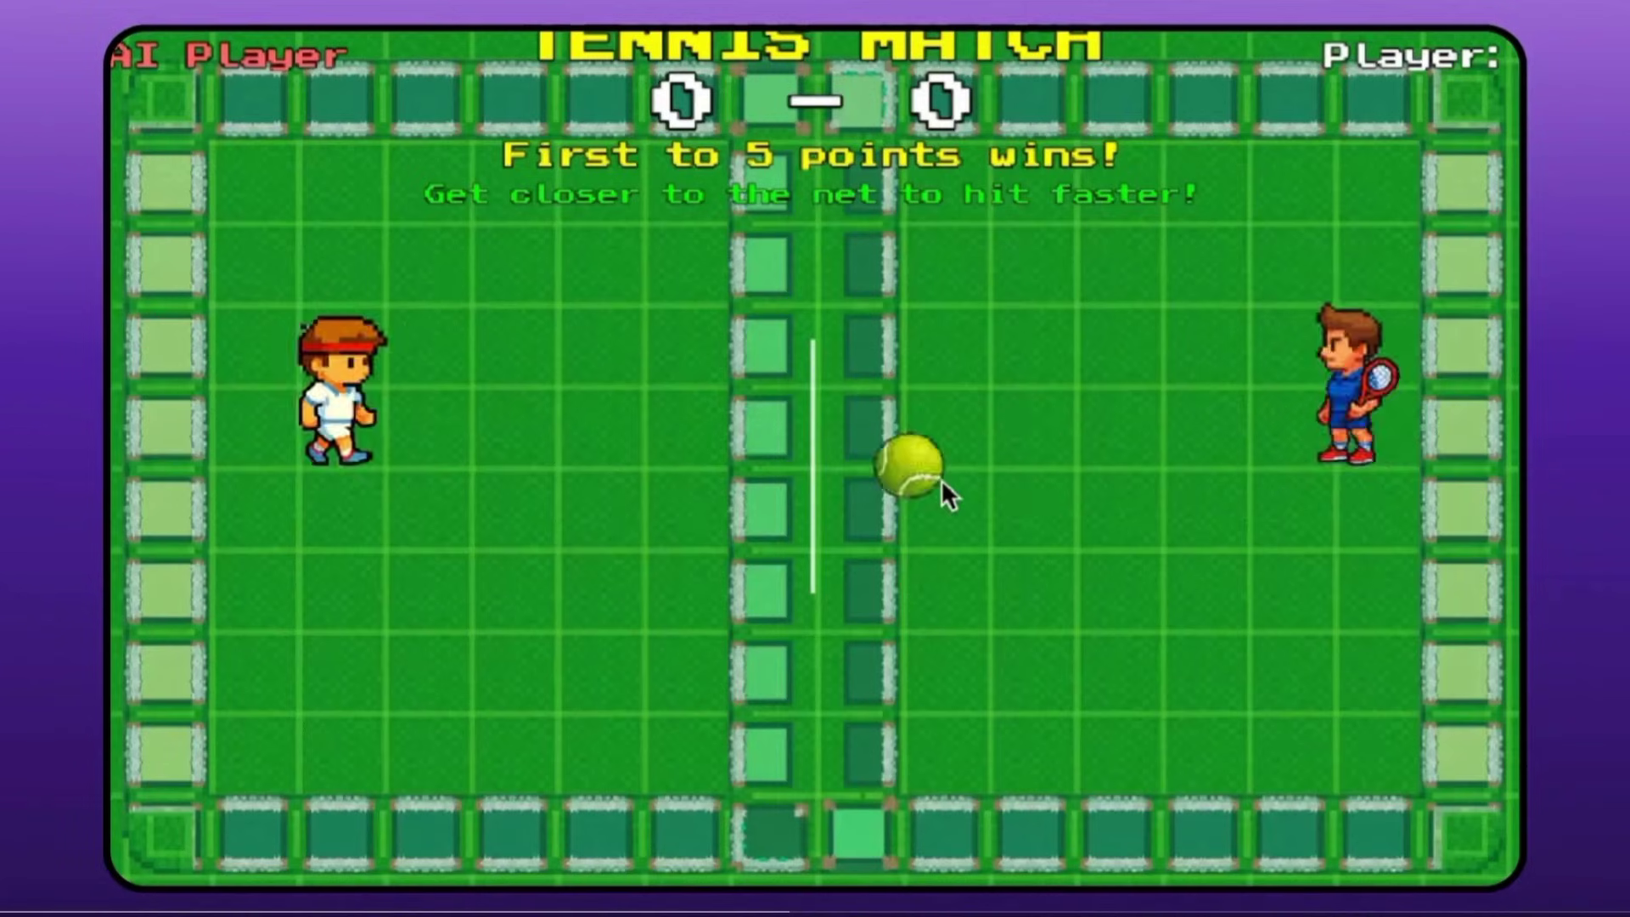
- Shoot a marble into the chain, win a tennis point, and match three tiles in the tray
key(Down)
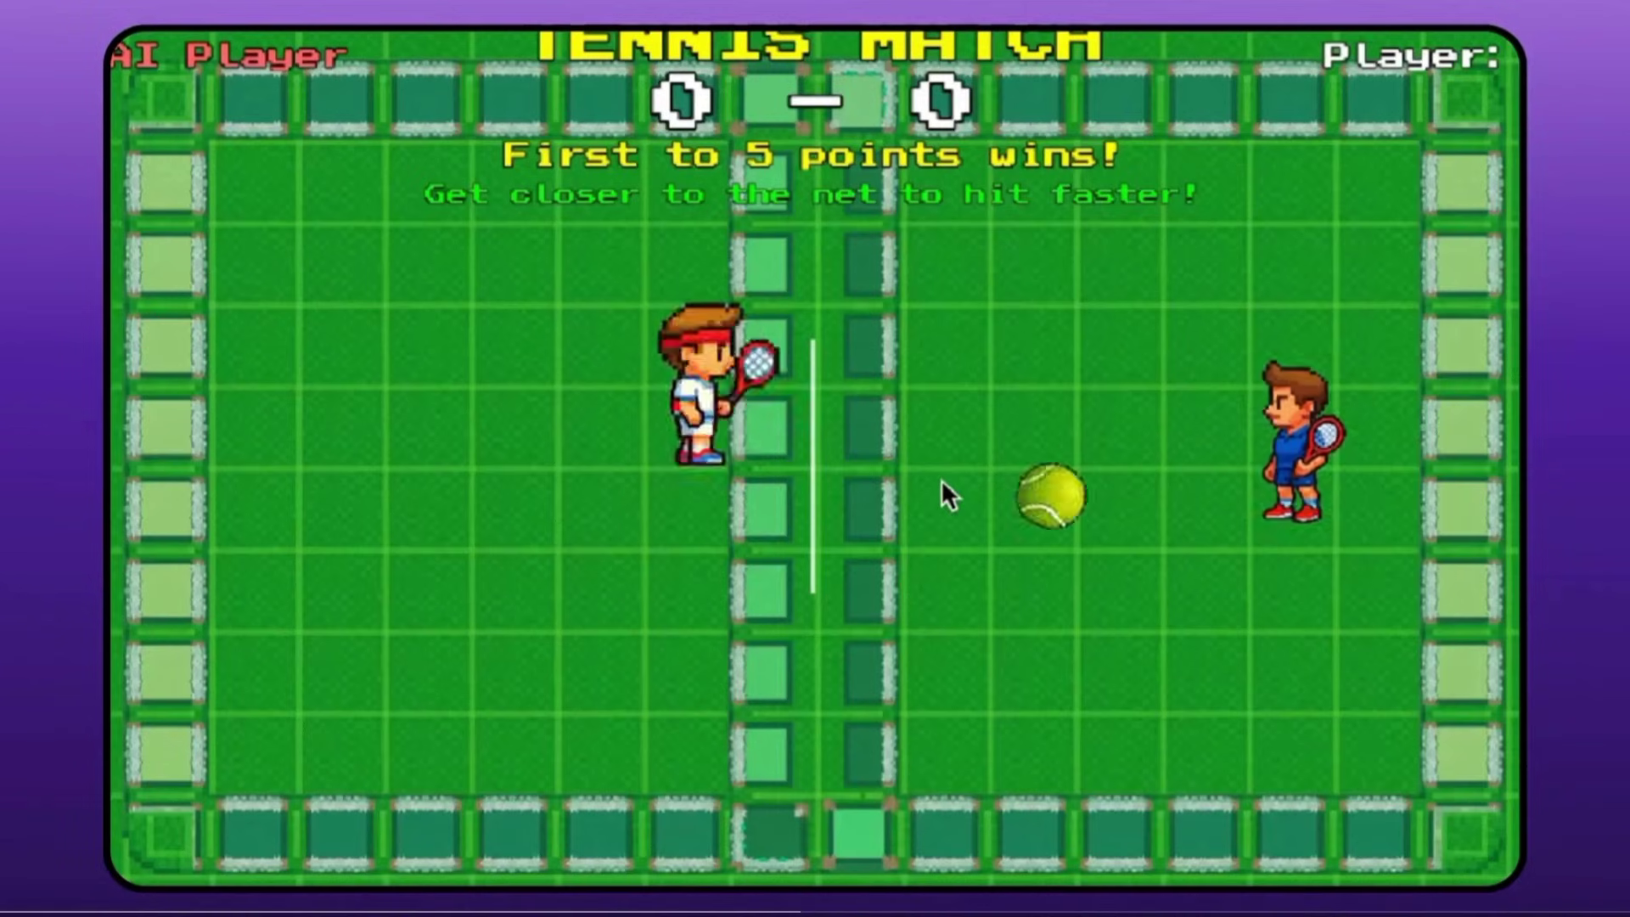
key(Up)
key(Left)
key(Down)
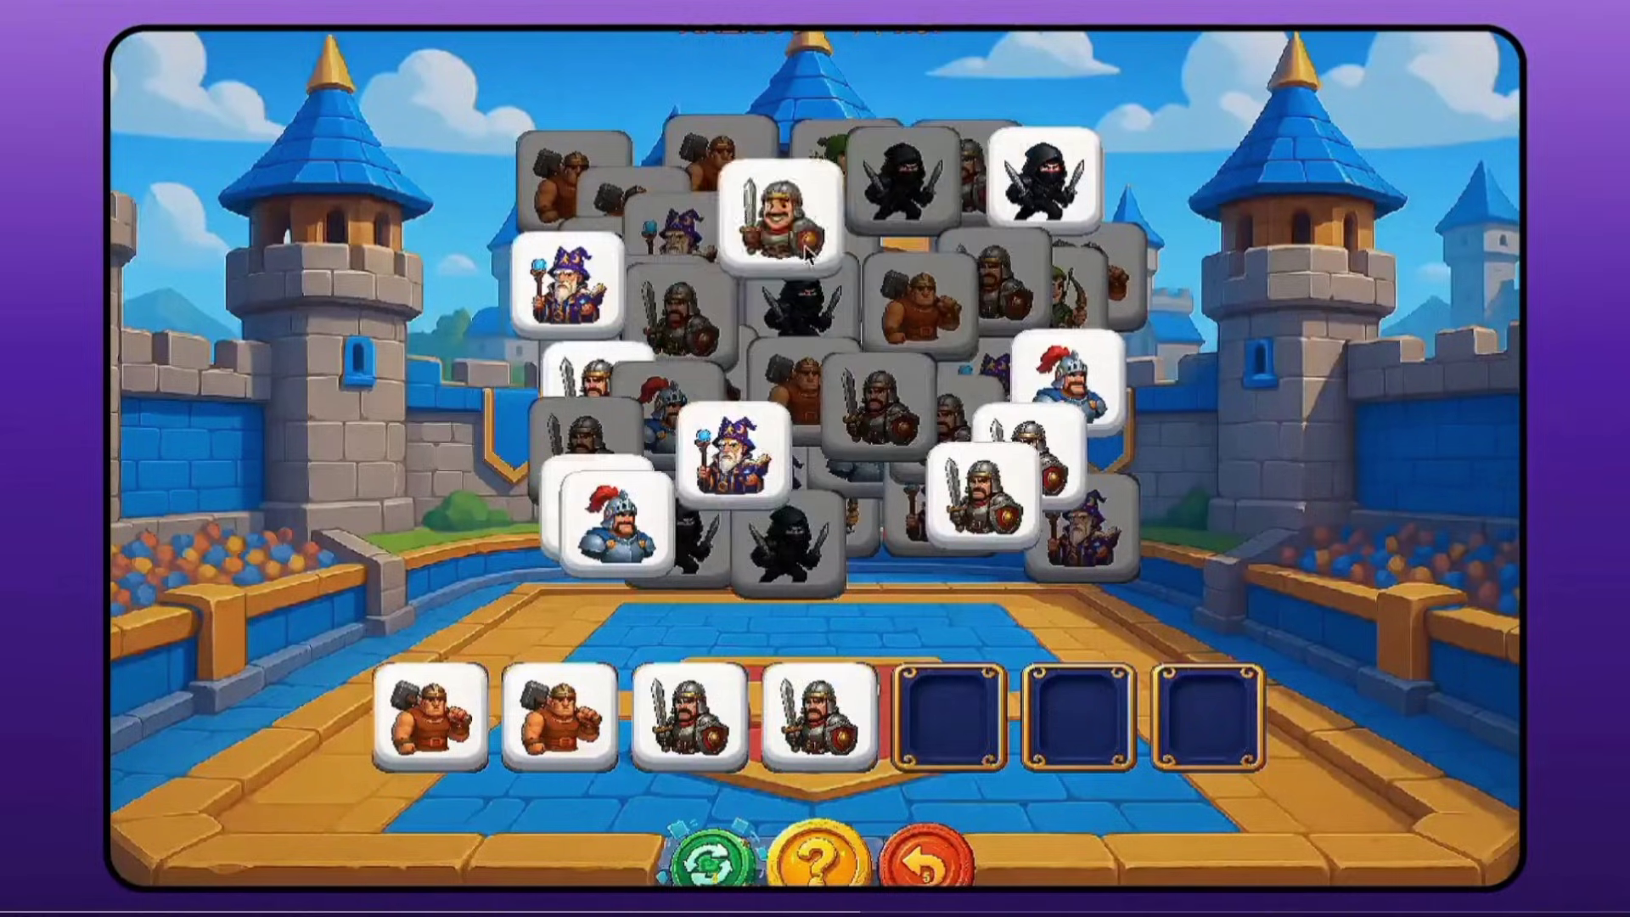
click(827, 384)
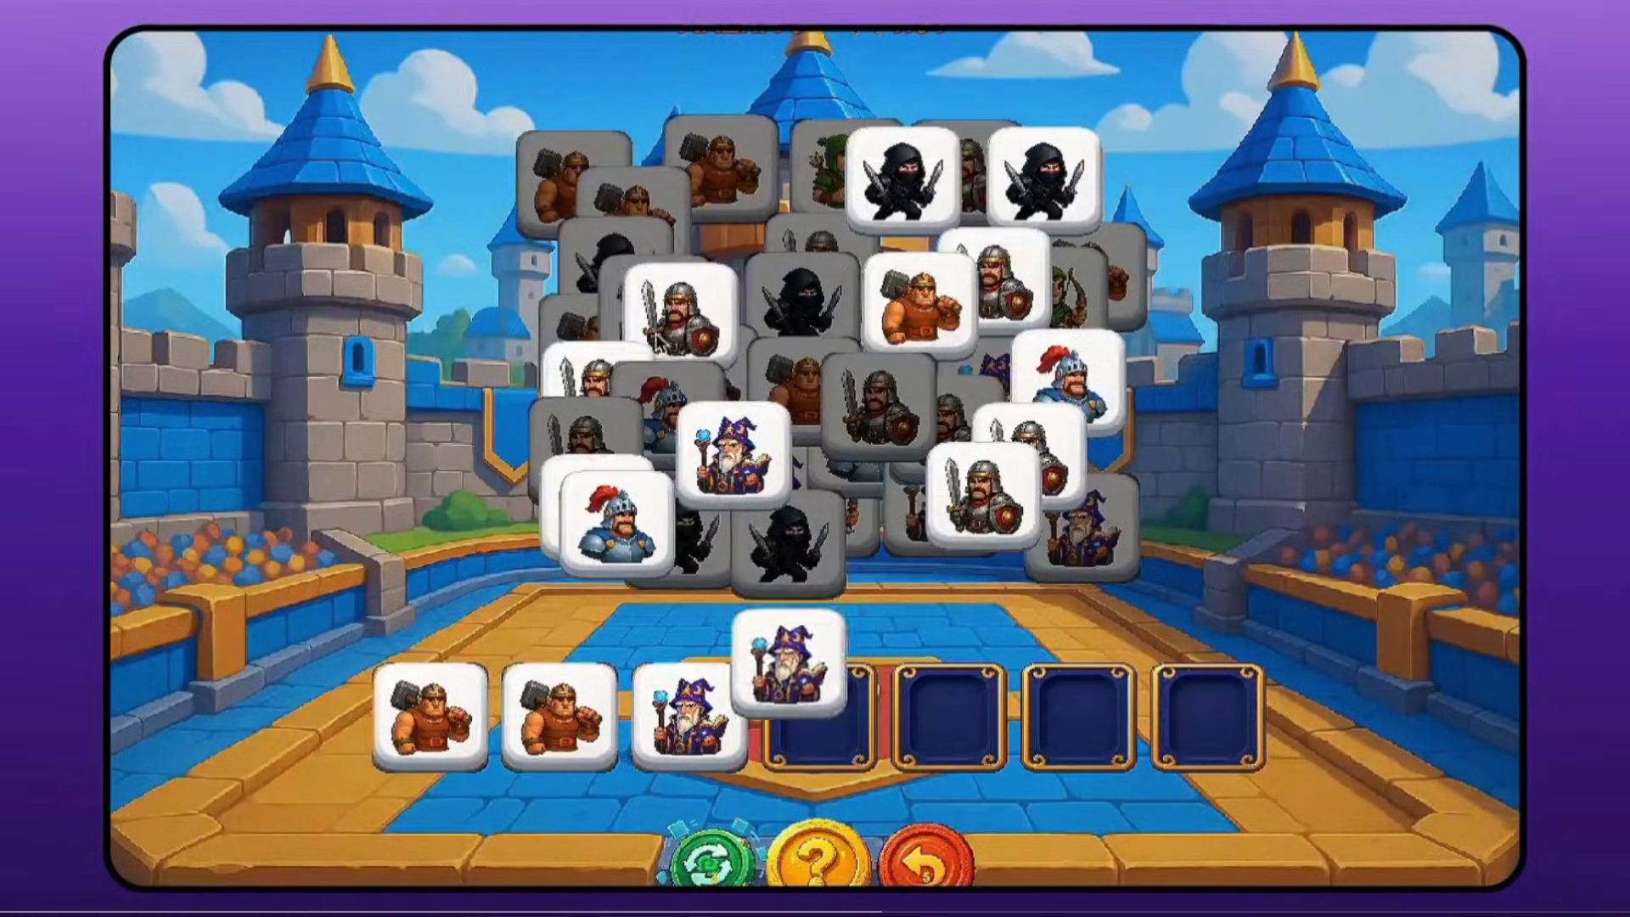
click(762, 476)
click(919, 304)
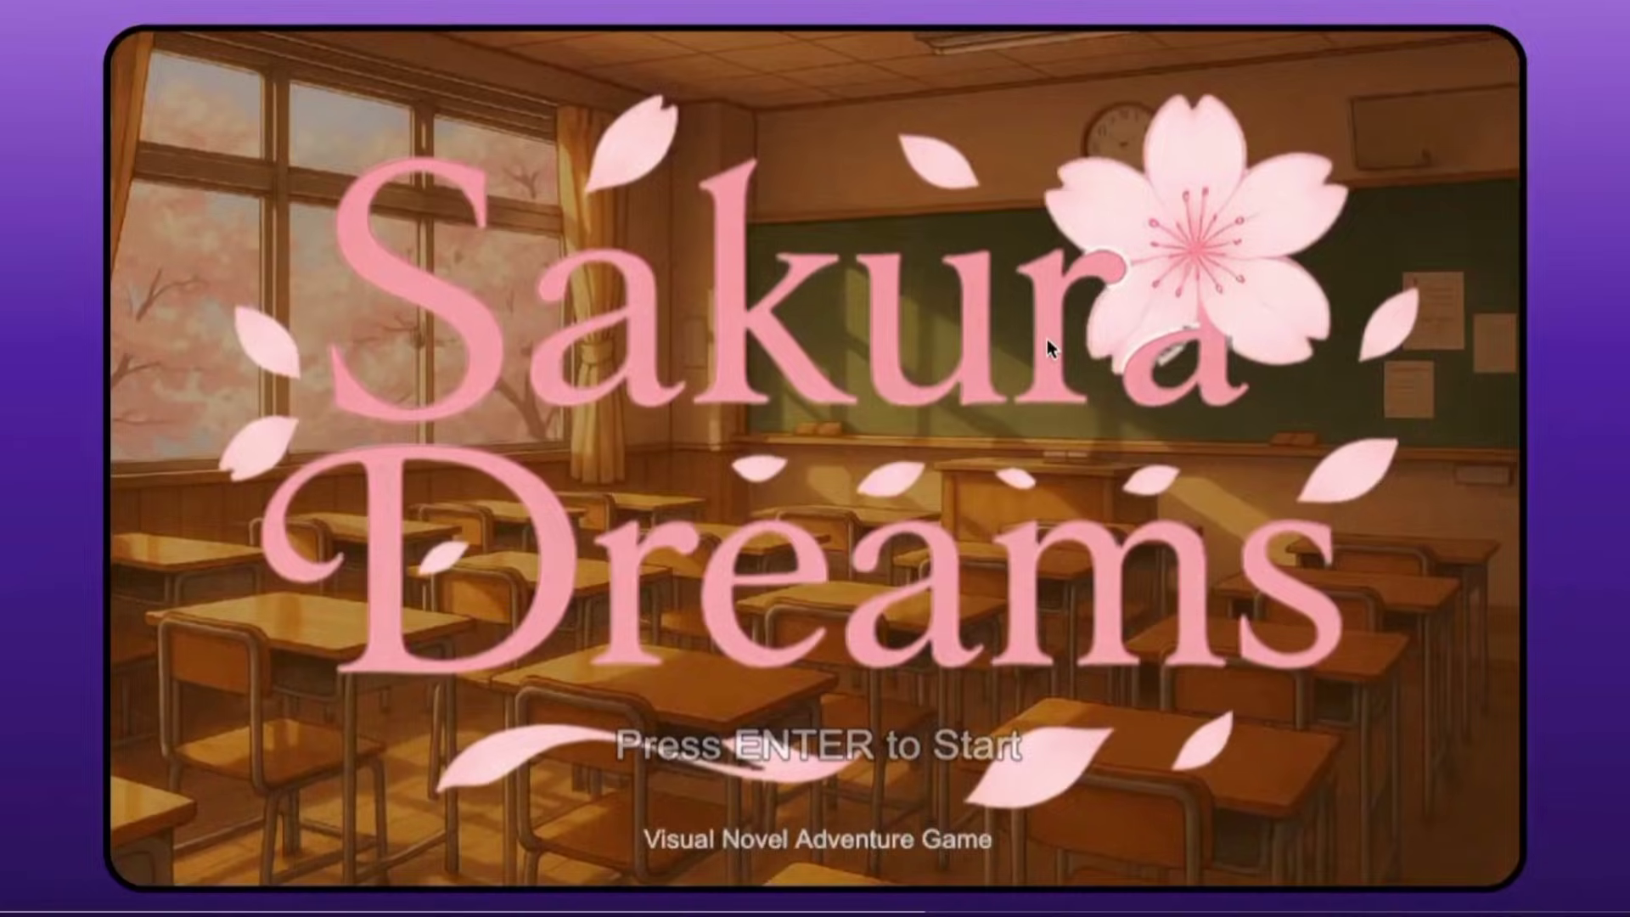
- Start the Sakura Dreams visual novel and advance through two dialogue lines
key(Return)
click(1399, 831)
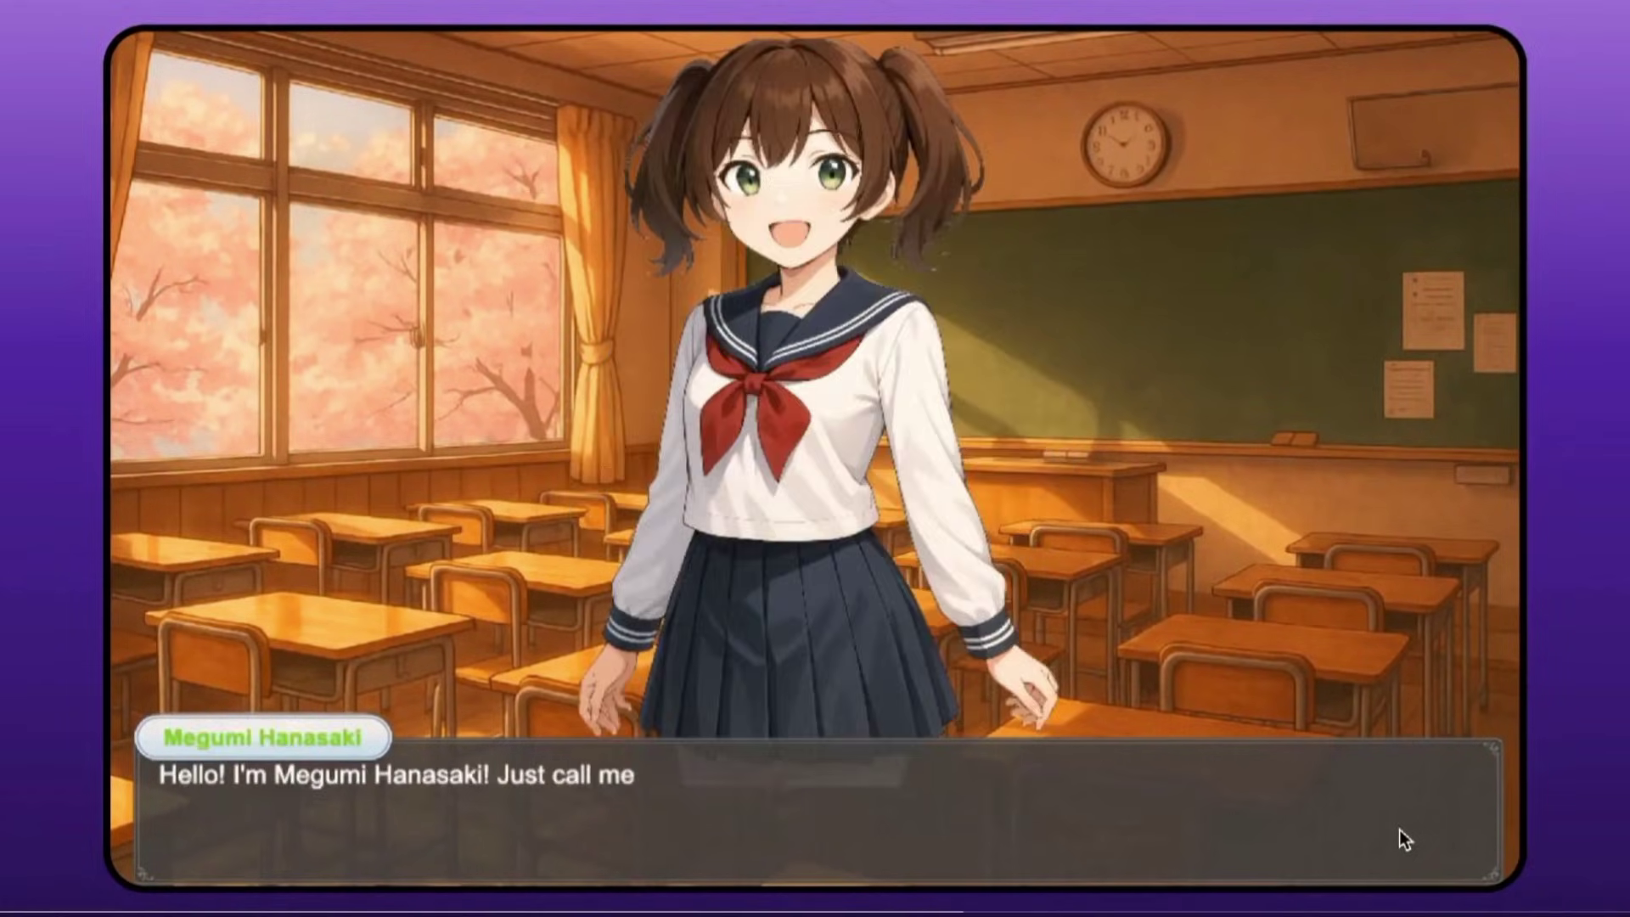
click(1399, 828)
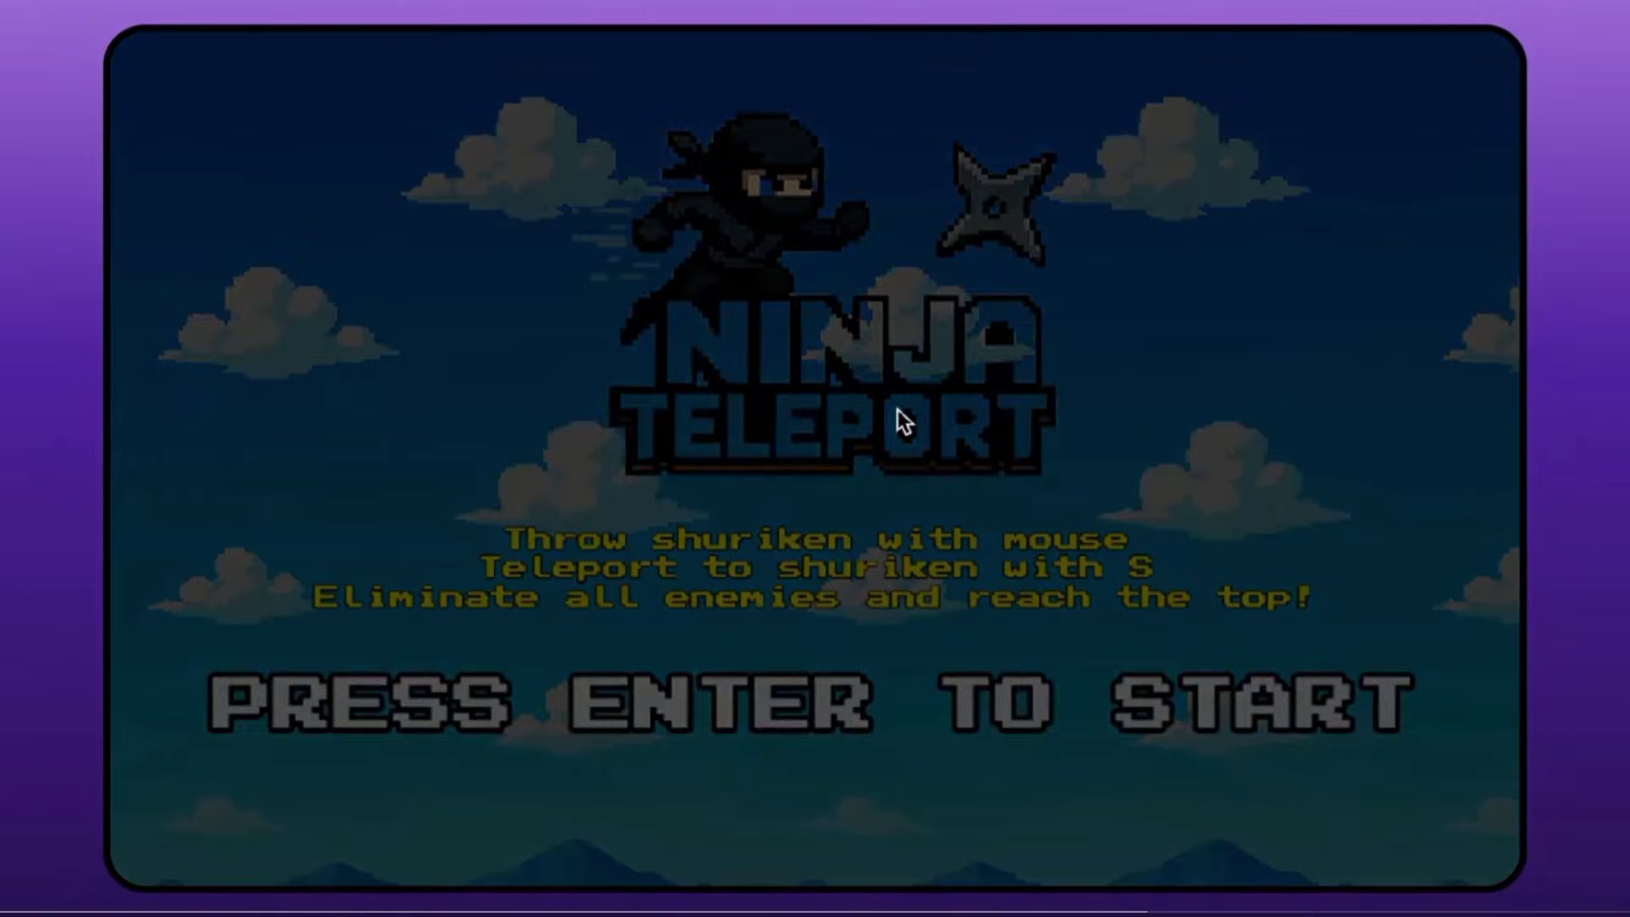
- Play Ninja Teleport, throwing shurikens and teleporting to defeat the spearman and other enemies
key(Return)
click(1071, 405)
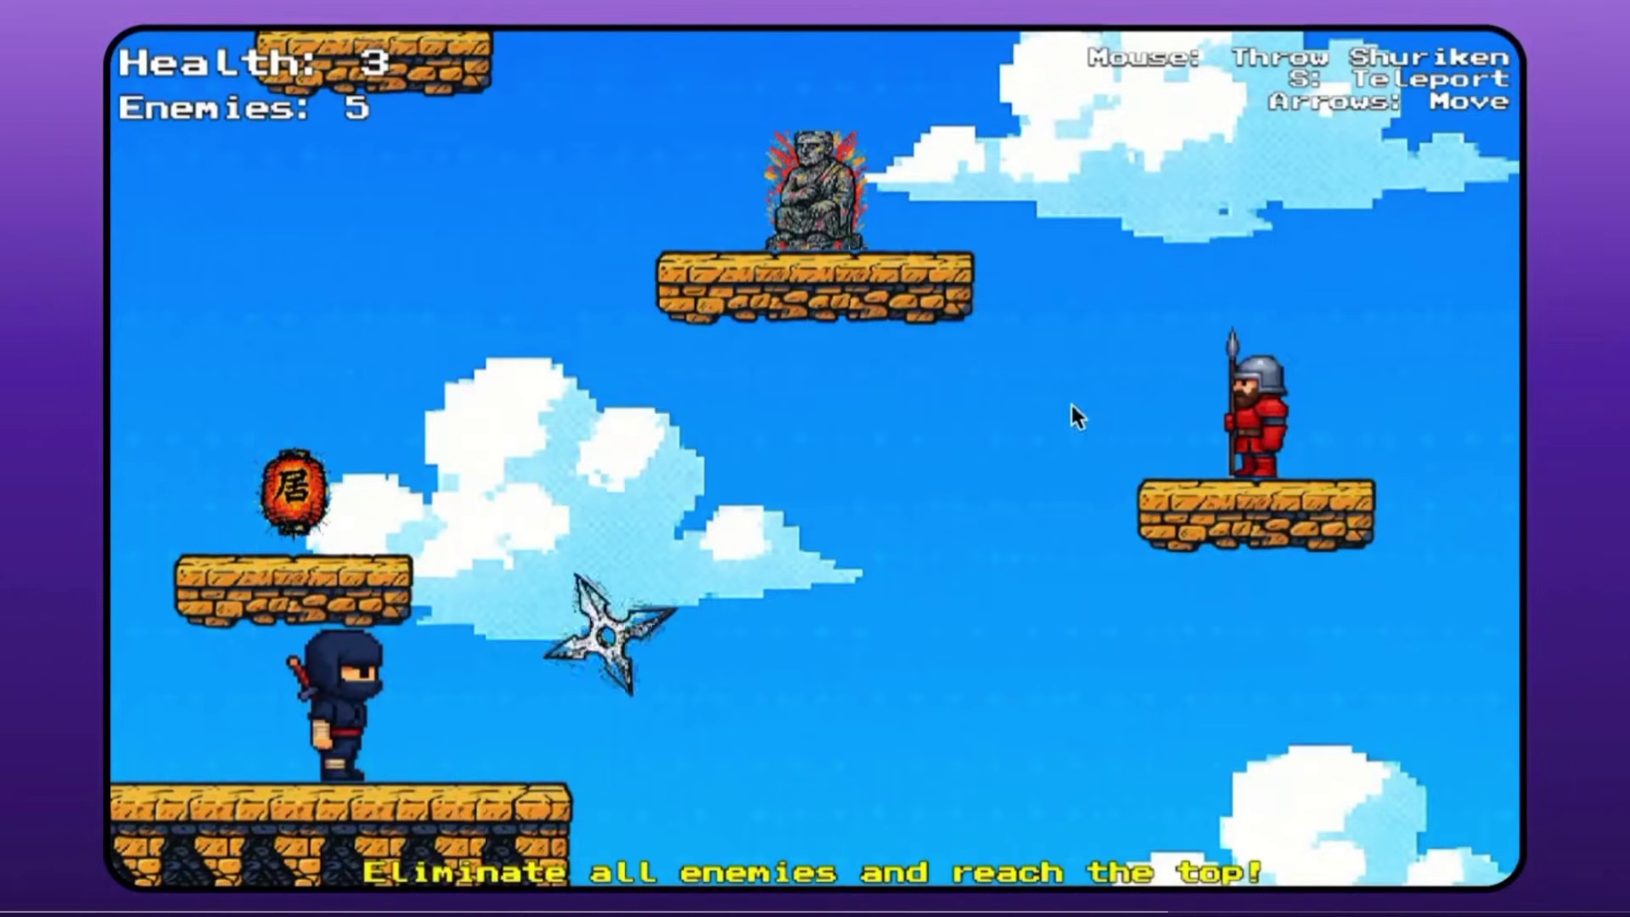
key(s)
key(s)
click(1103, 204)
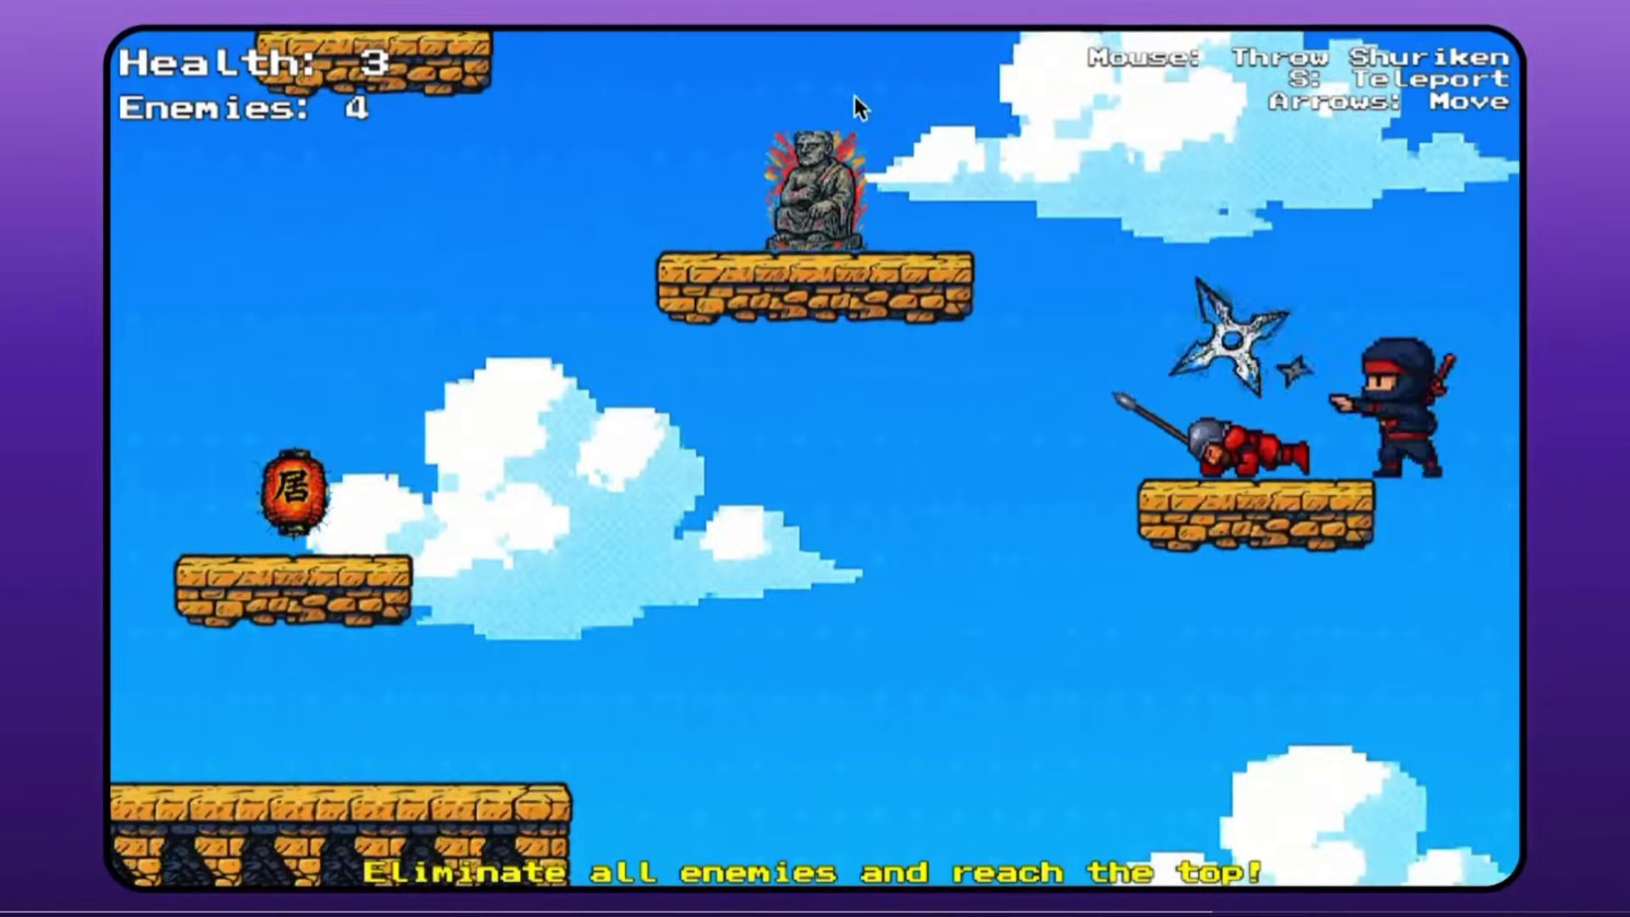
key(Up)
key(s)
click(418, 309)
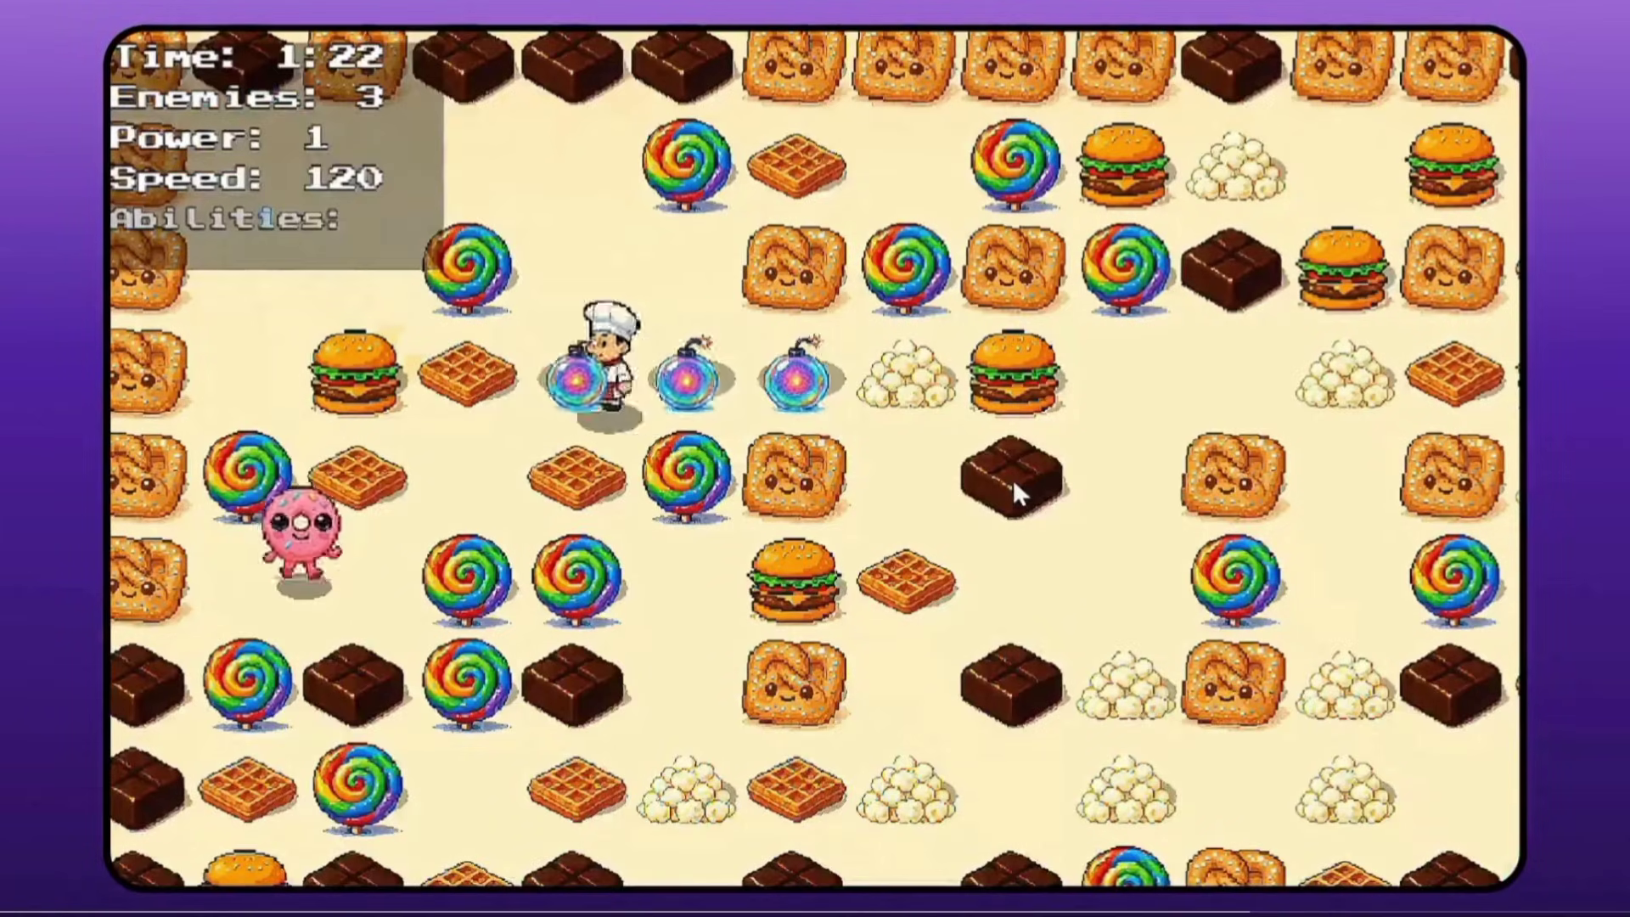
- Walk the chef to a power-up in the bomber game, drop two bombs and escape
key(Left)
key(Up)
key(Right)
key(Down)
key(Right)
key(Down)
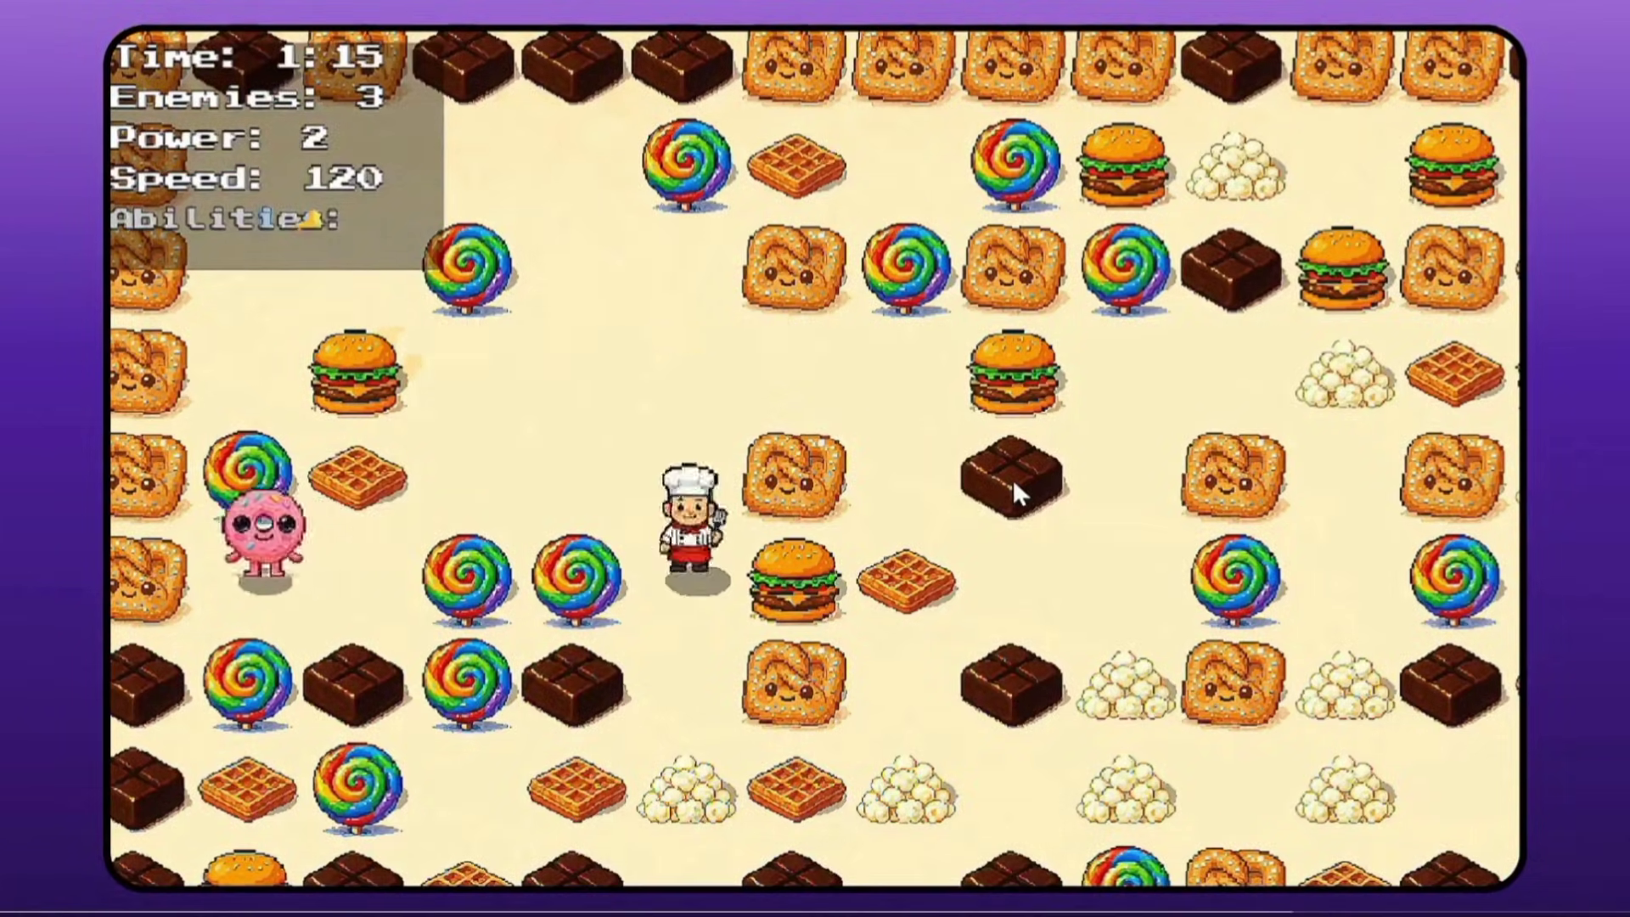
key(space)
key(Up)
key(space)
key(Up)
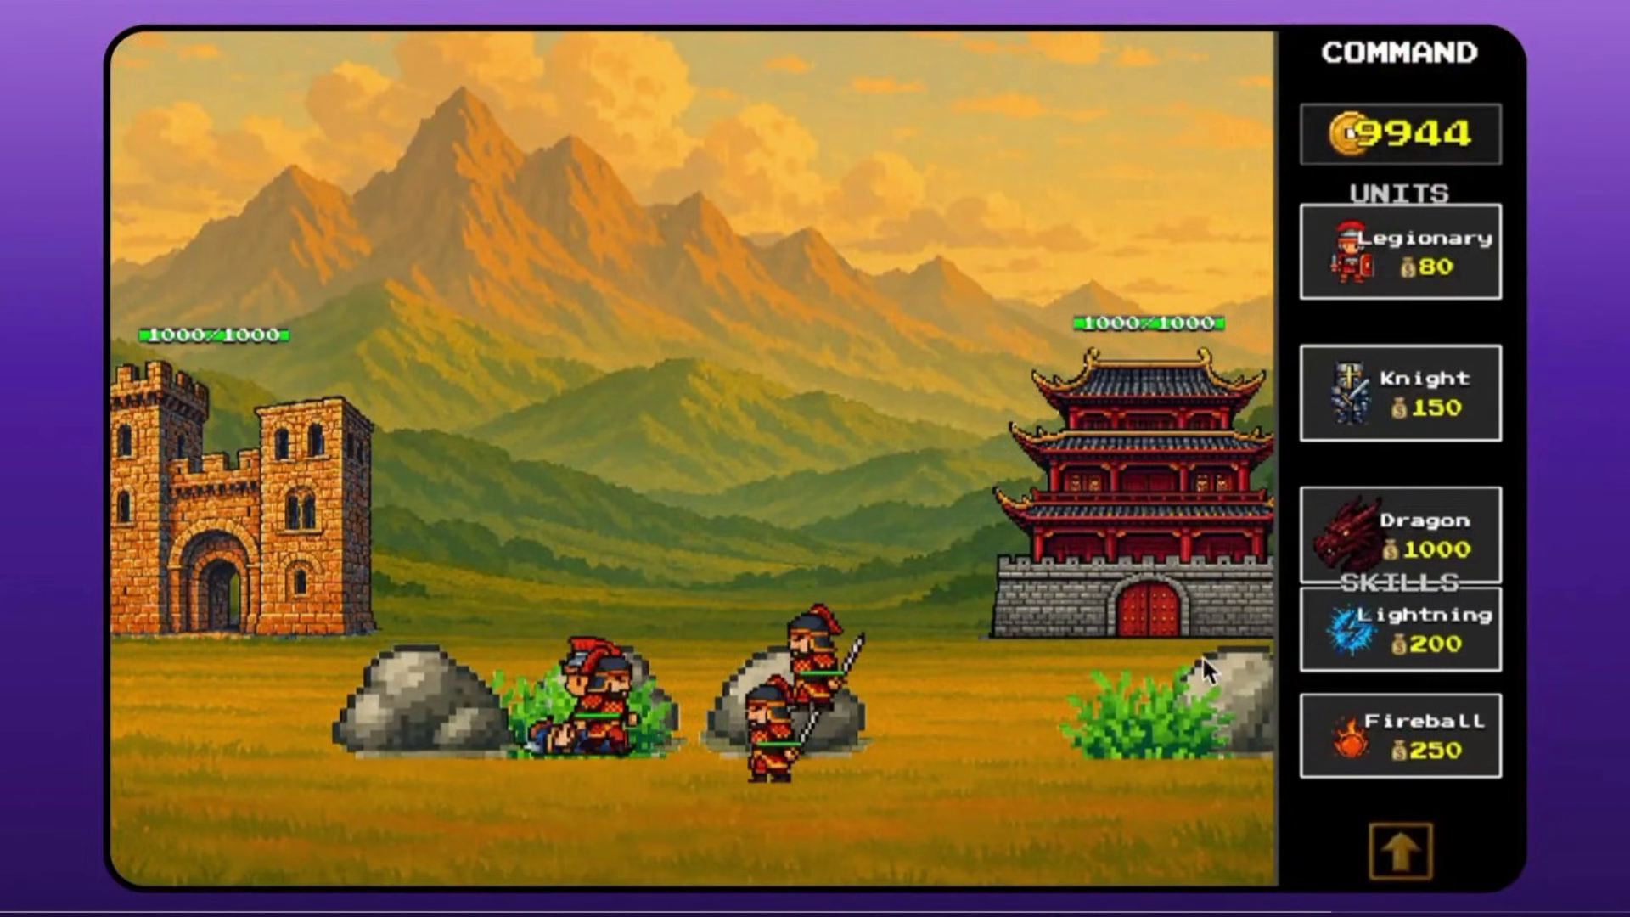
- In castle defense, cast Lightning and Fireball, summon a Dragon, and deploy Legionary squads
click(1413, 653)
click(1392, 747)
click(1349, 530)
click(1358, 263)
click(1358, 263)
click(1358, 263)
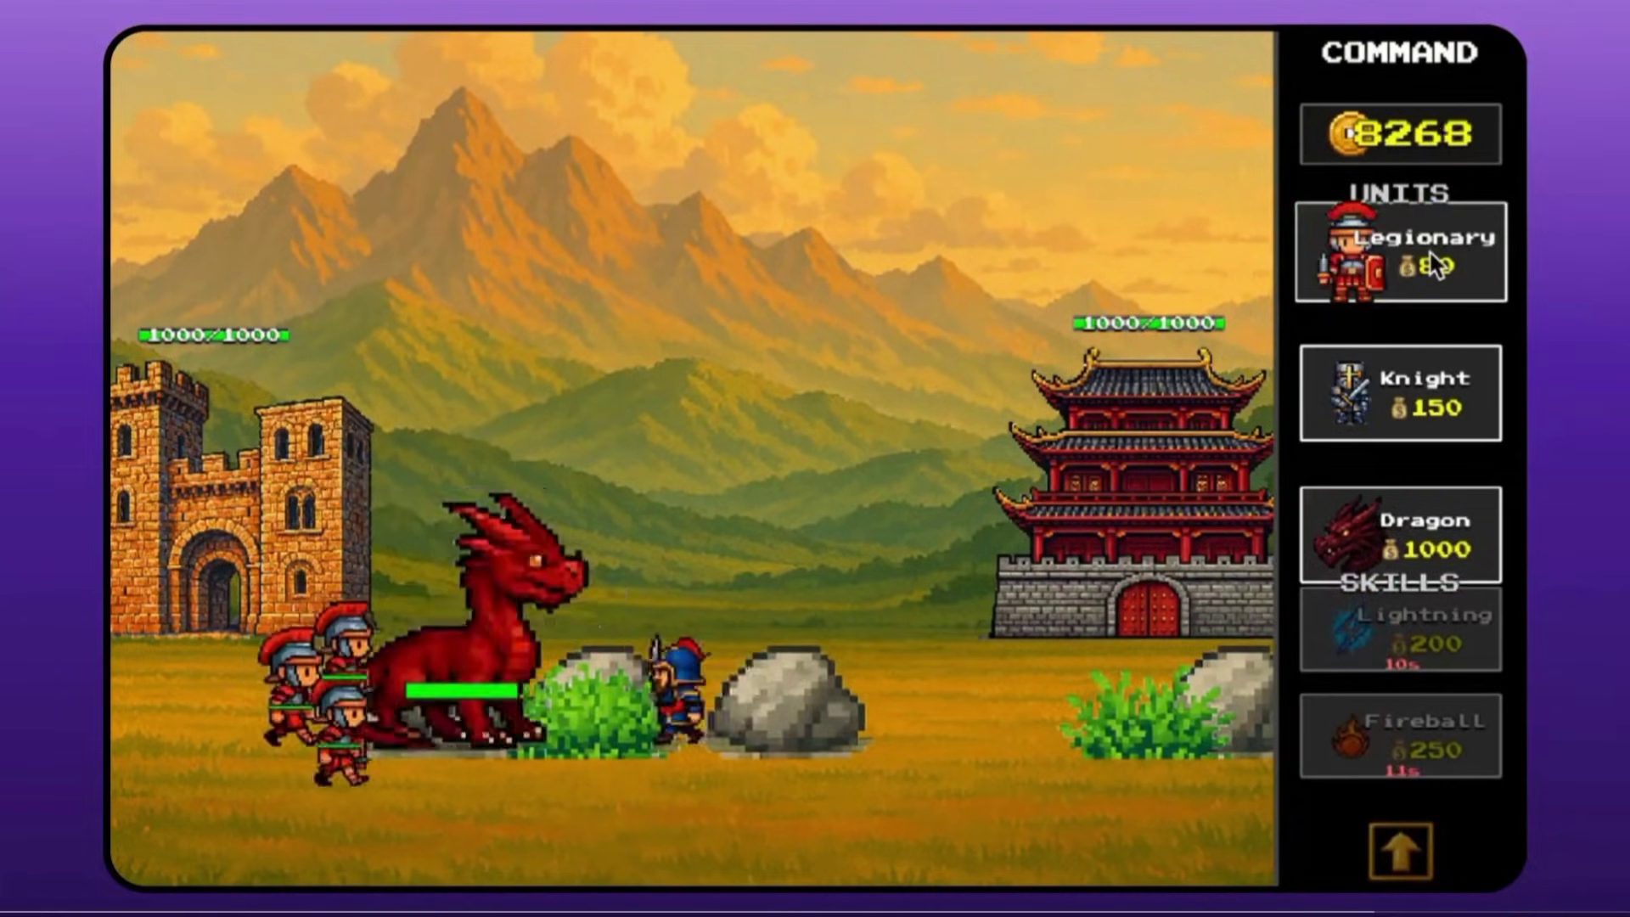
click(1435, 265)
click(1435, 264)
click(1434, 264)
click(1434, 265)
click(1434, 265)
click(1434, 264)
click(1434, 265)
click(1443, 406)
click(1443, 406)
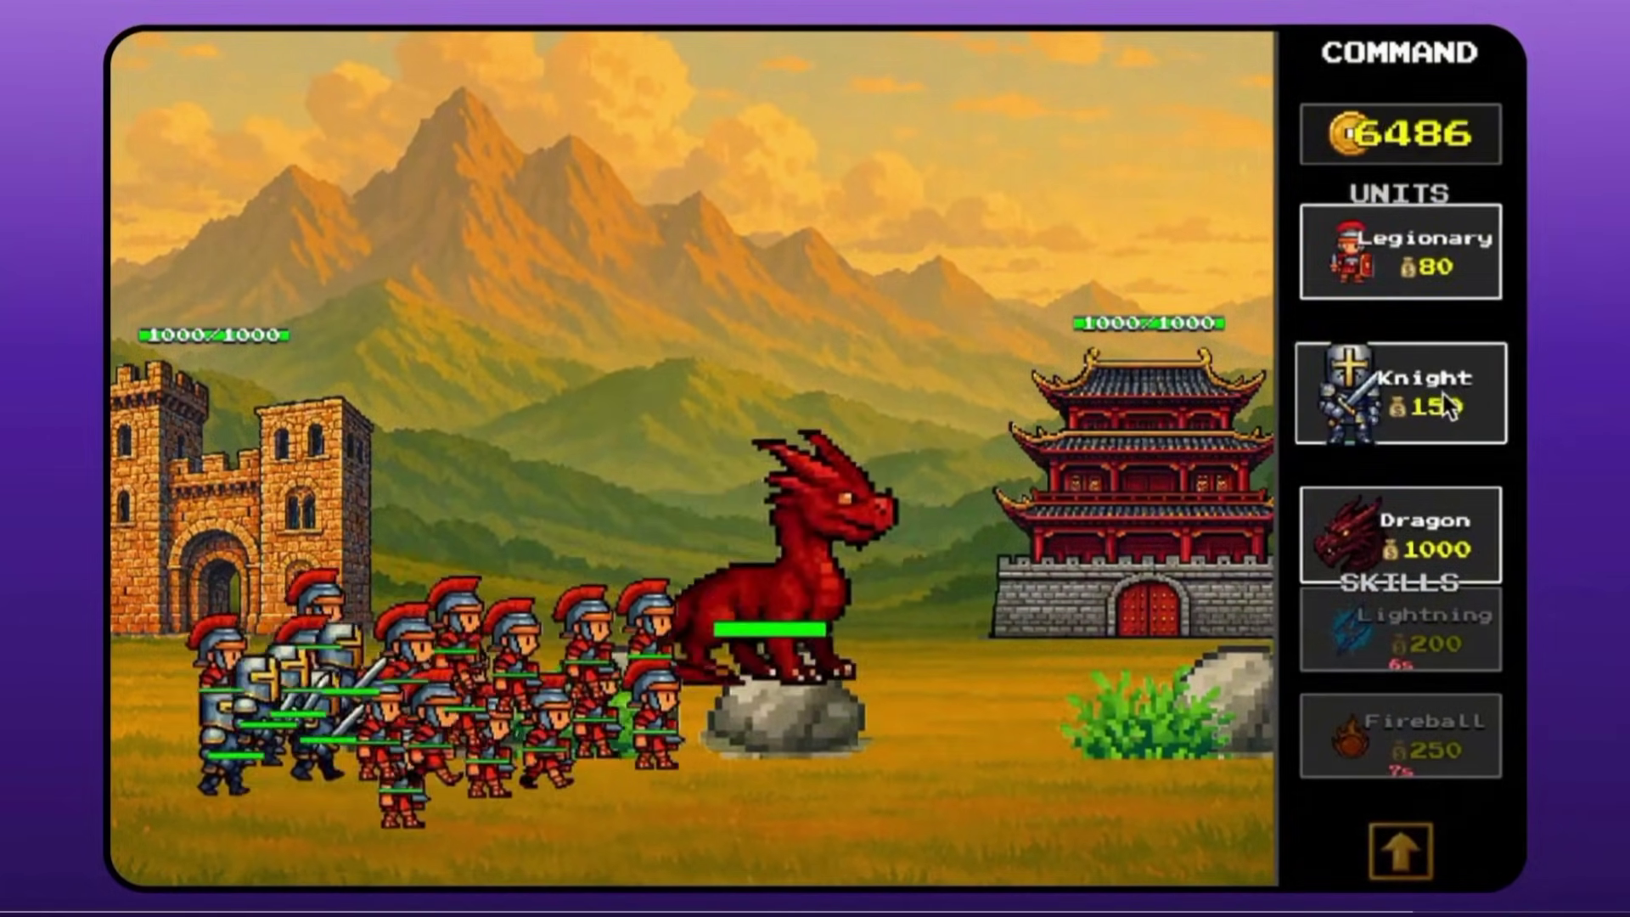
- Deploy two more Knight units in the castle-defense game
click(1447, 407)
click(1448, 406)
click(1447, 406)
click(1448, 406)
click(1448, 406)
click(1447, 406)
click(1448, 406)
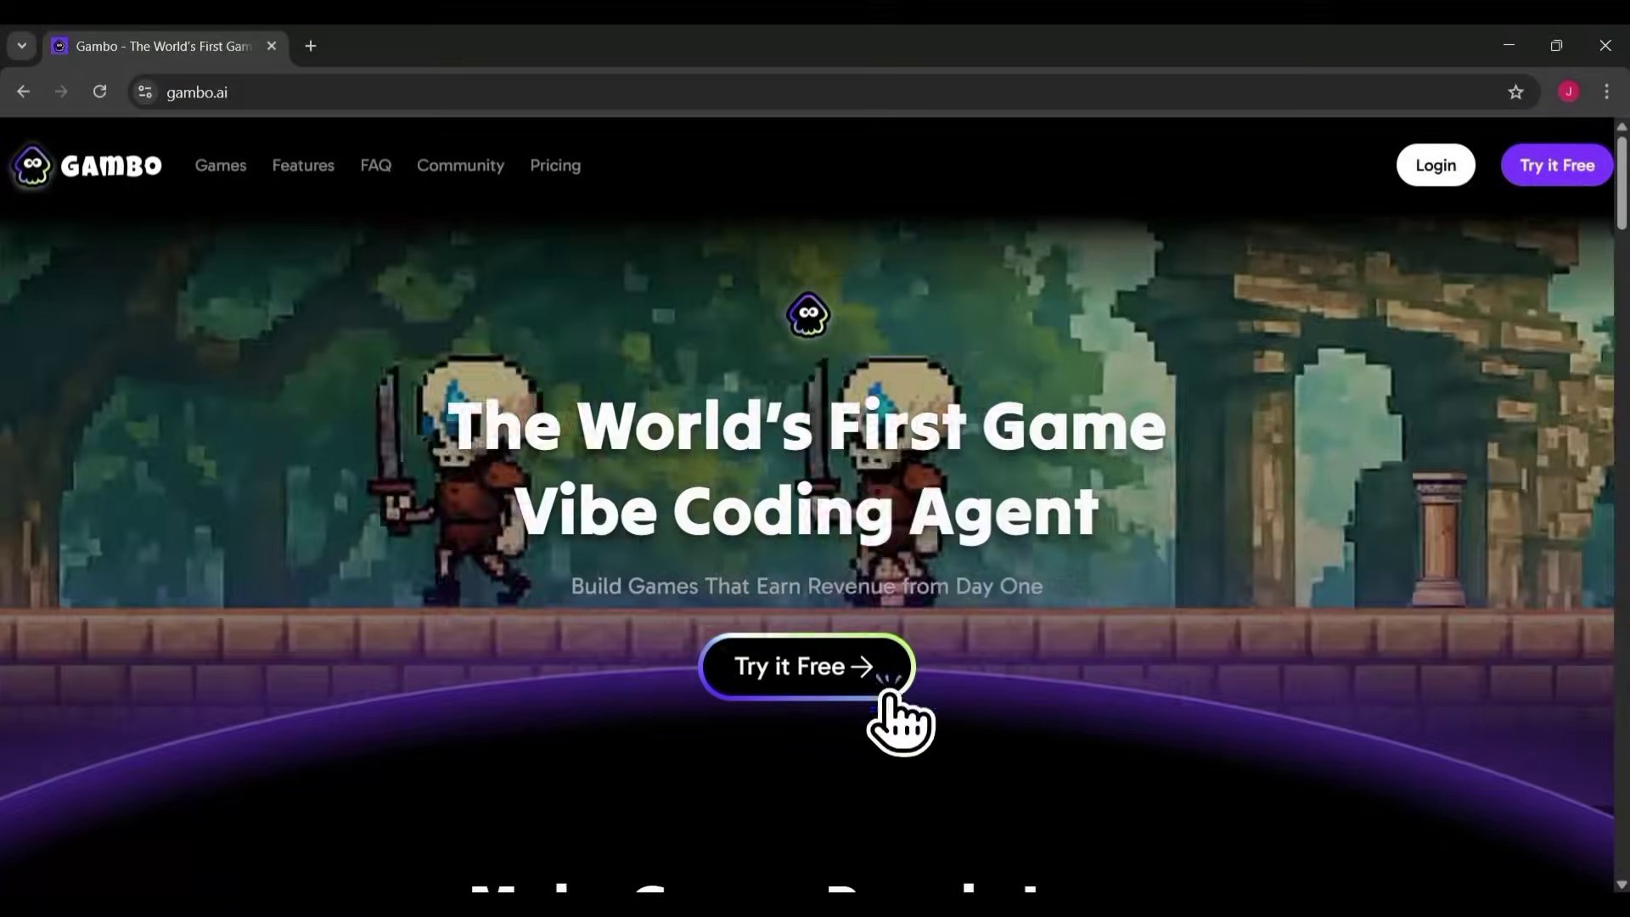
- Sign up via Continue with Google, then choose YouTube as the referral source and continue
click(847, 685)
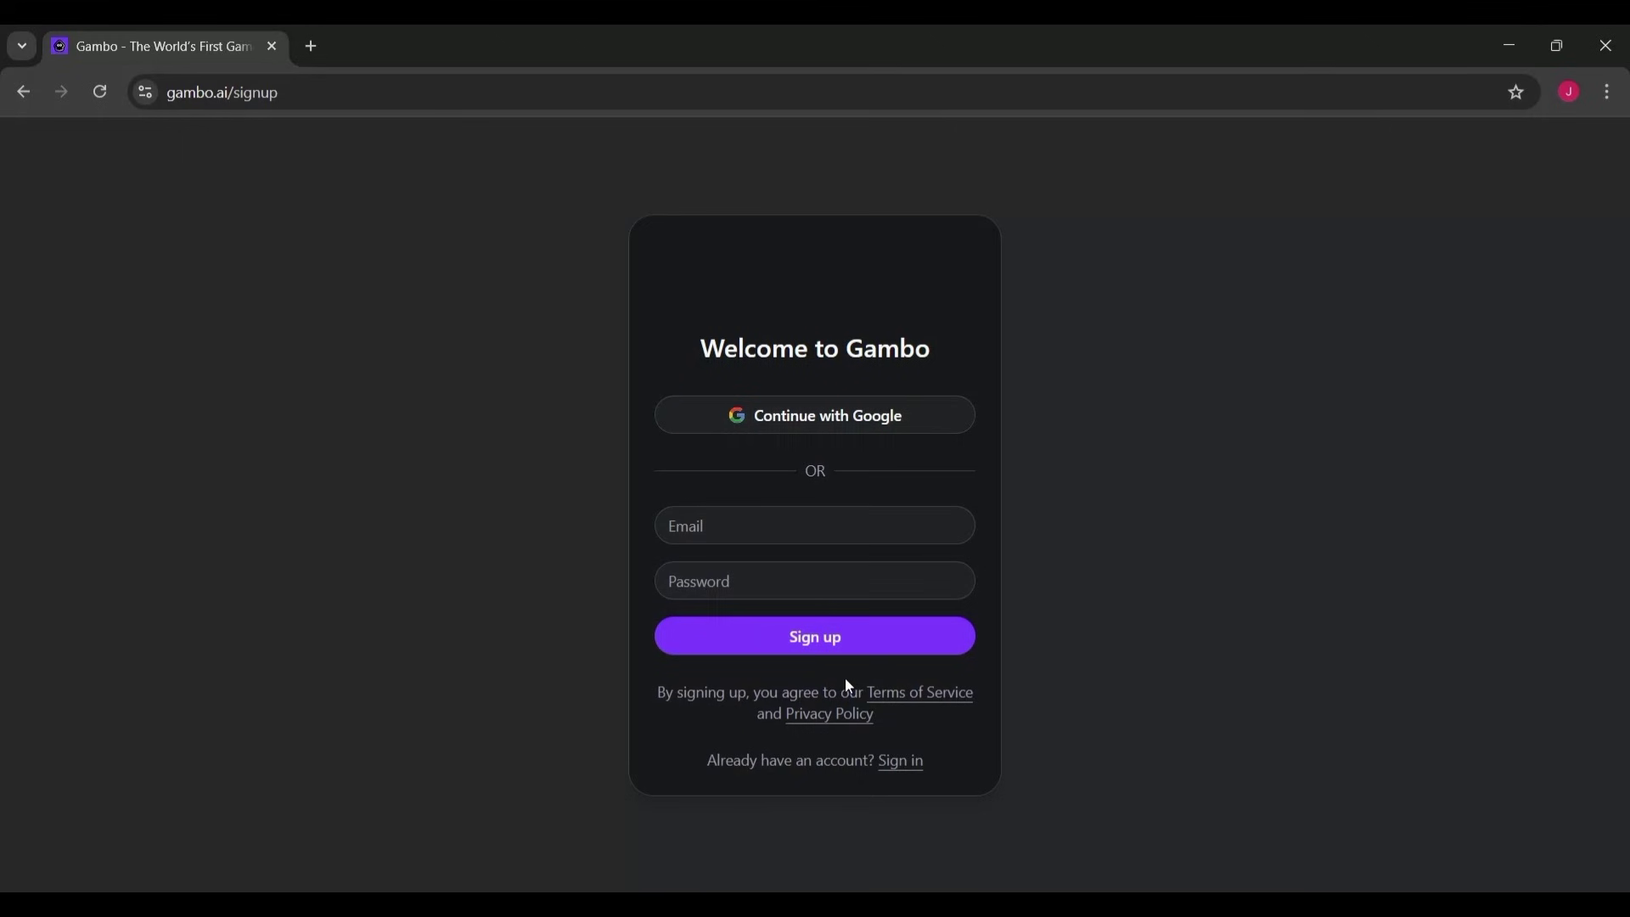
click(820, 433)
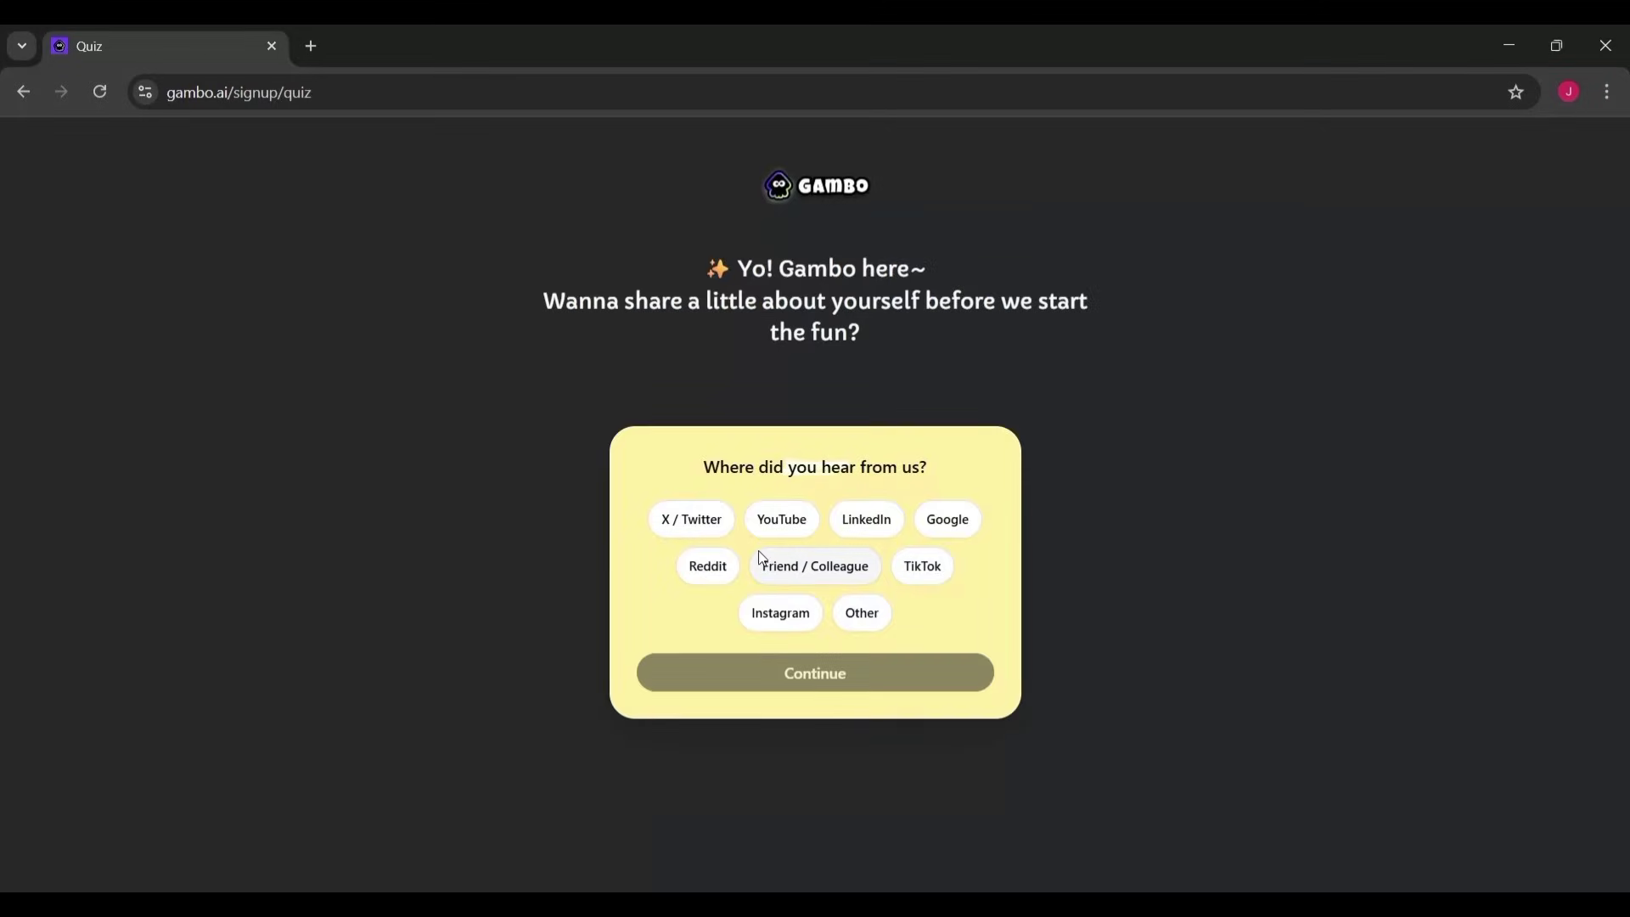
click(772, 528)
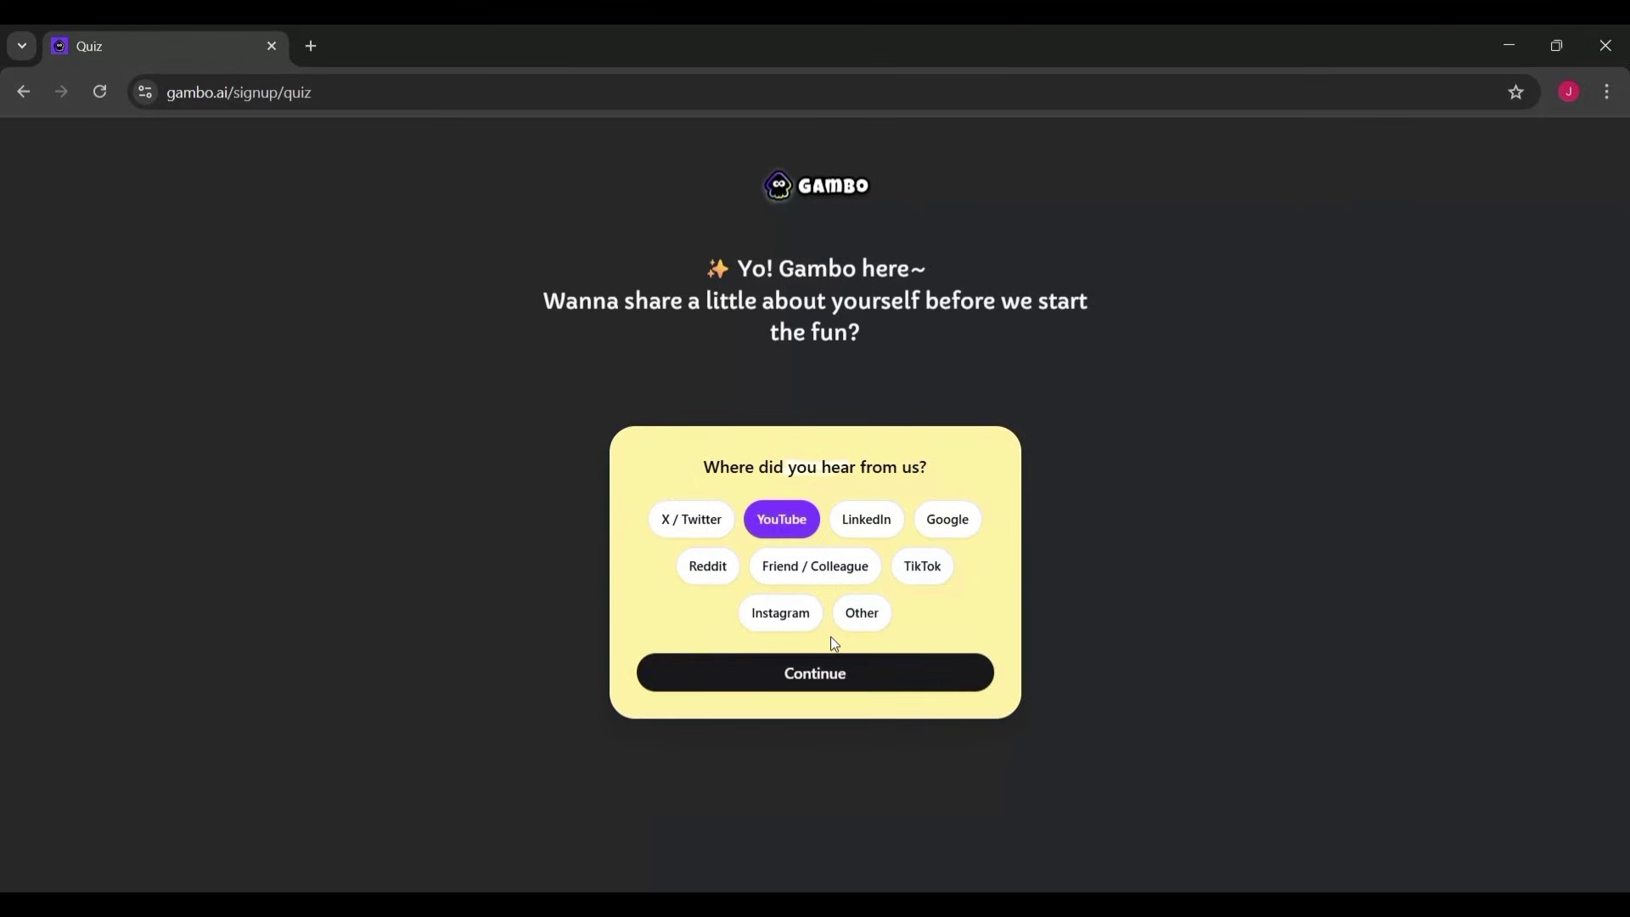
click(831, 670)
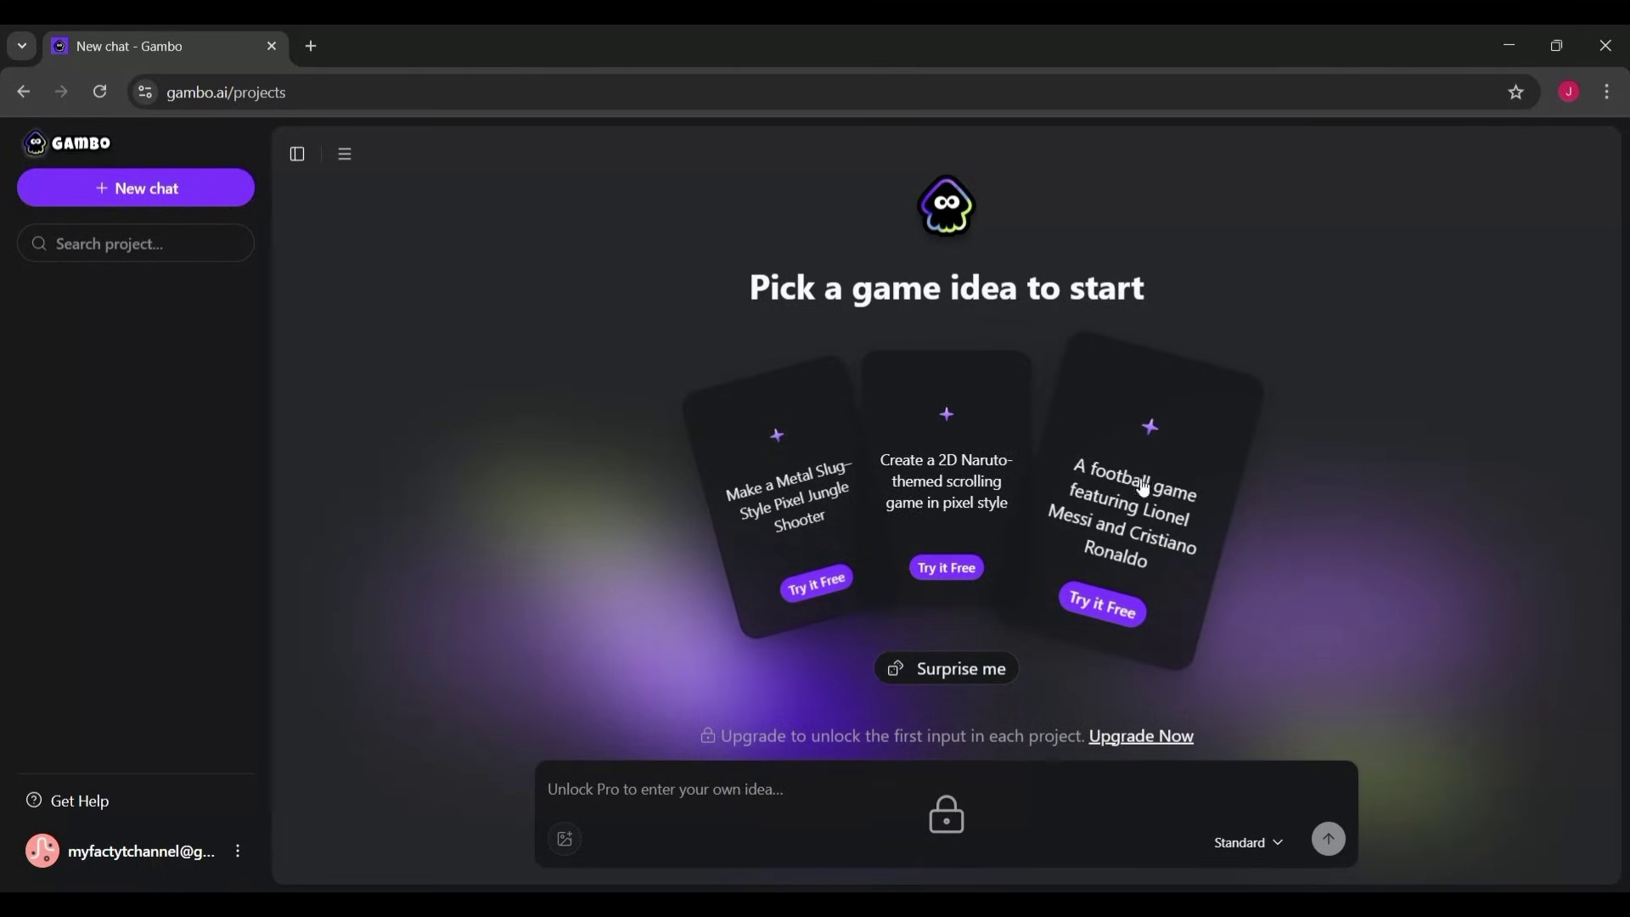
- Launch the Messi vs Cristiano Ronaldo football idea card and scroll the chat as assets generate
click(1160, 510)
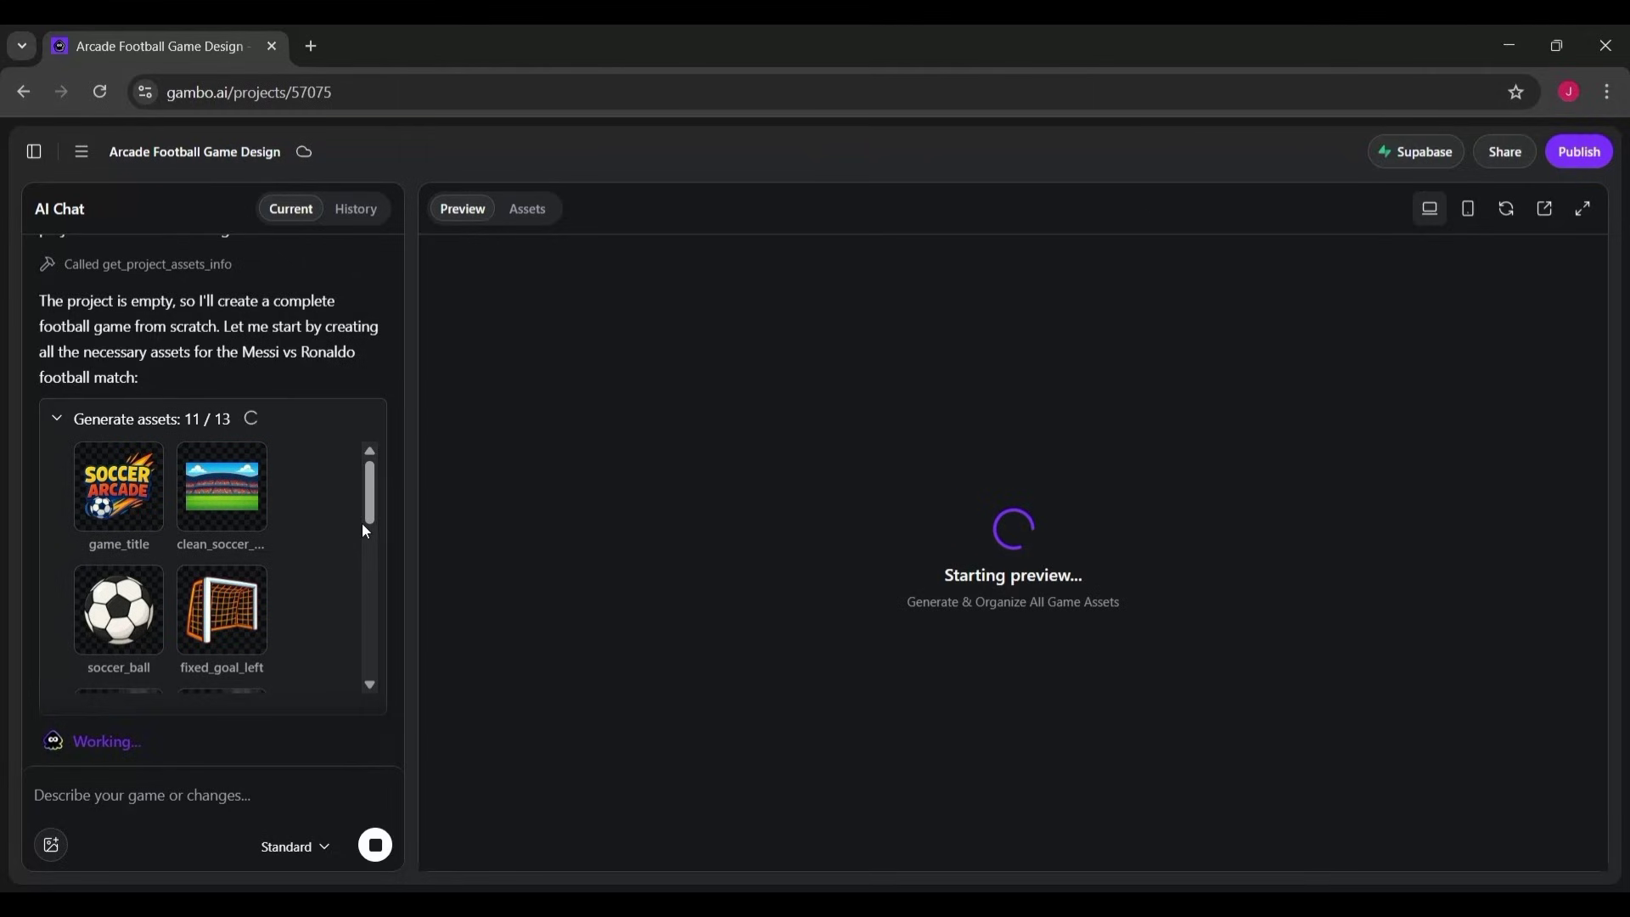
drag(368, 521, 363, 460)
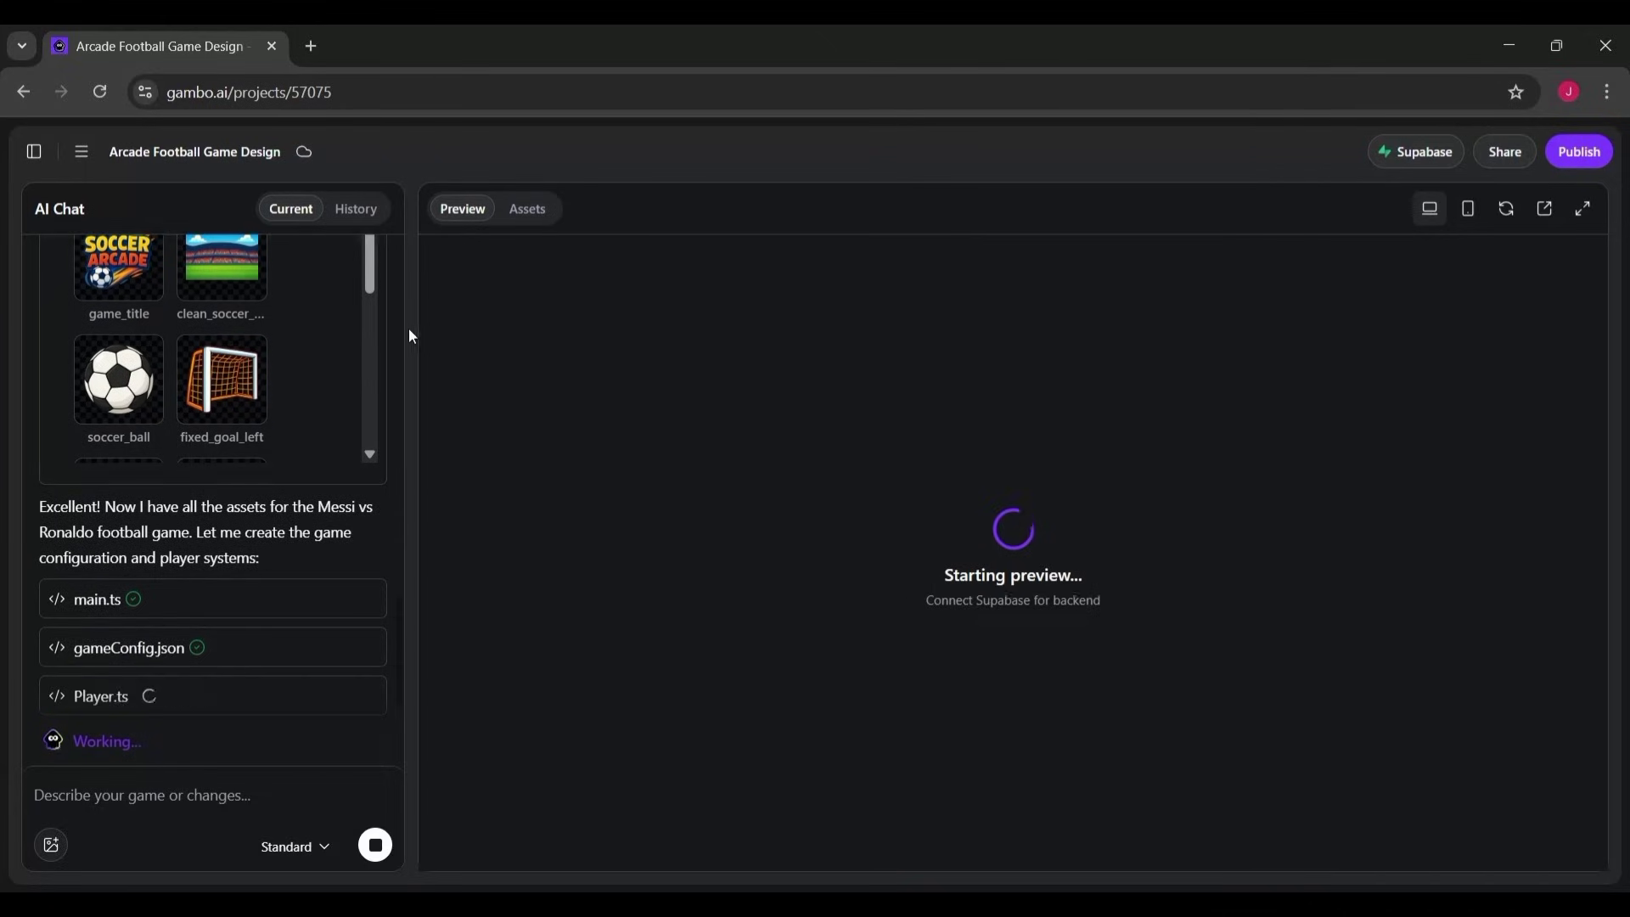
- Scroll the chat down to follow the remaining code files being built
scroll(373, 340, down, 3)
scroll(374, 350, down, 5)
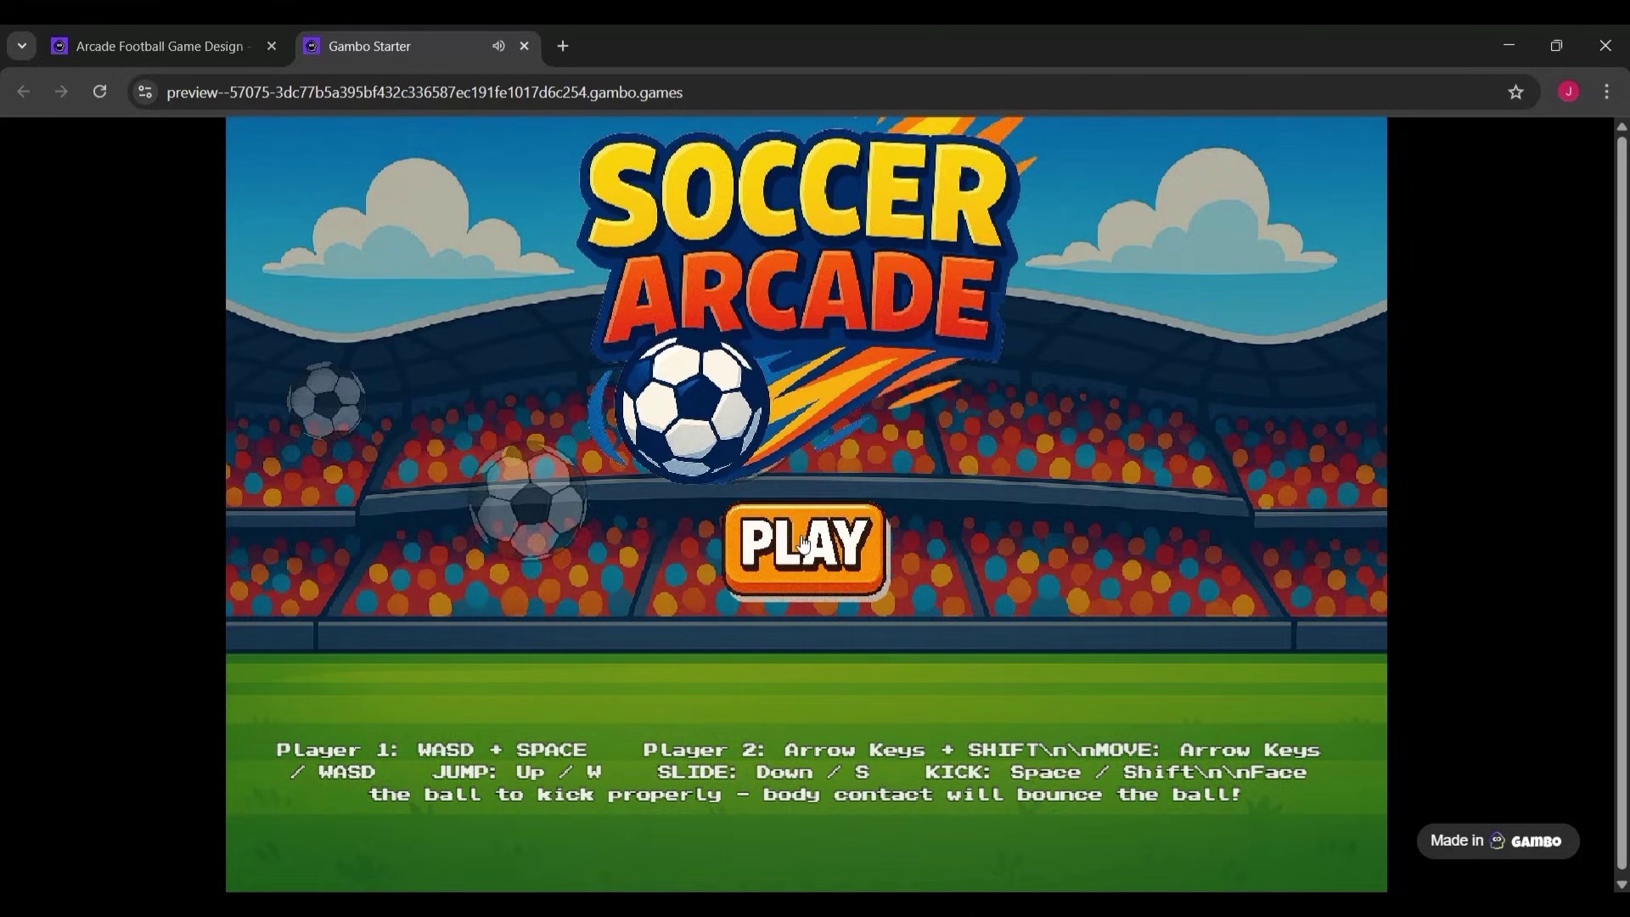
- Start a match with PLAY and kick the ball into the right goal with player 1
click(805, 543)
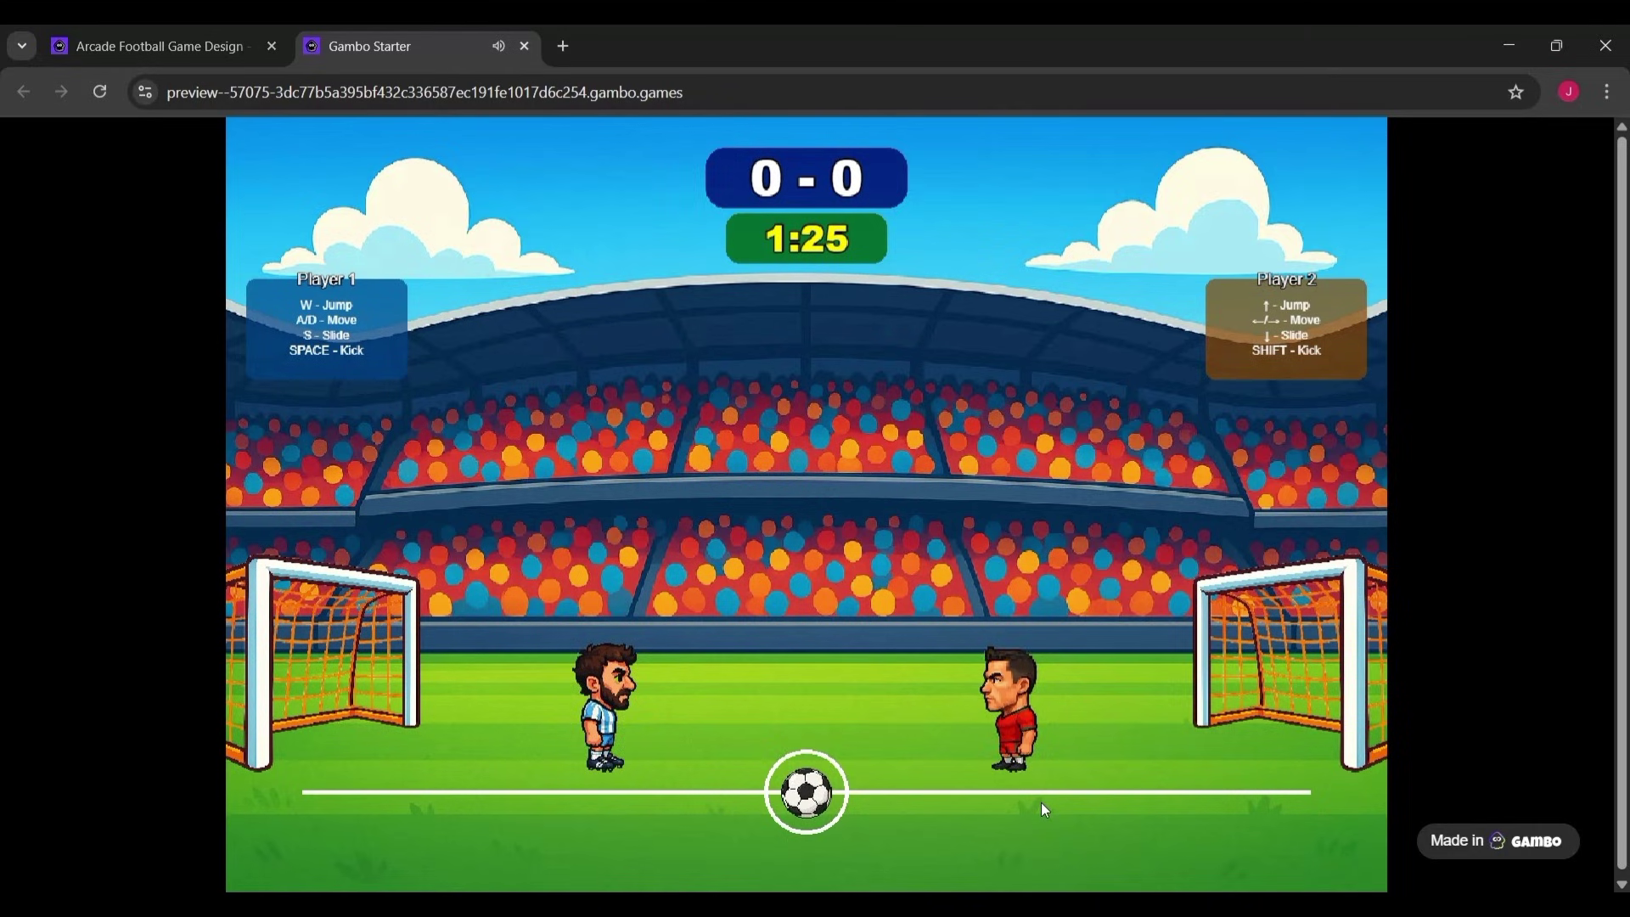
key(space)
key(Right)
key(Left)
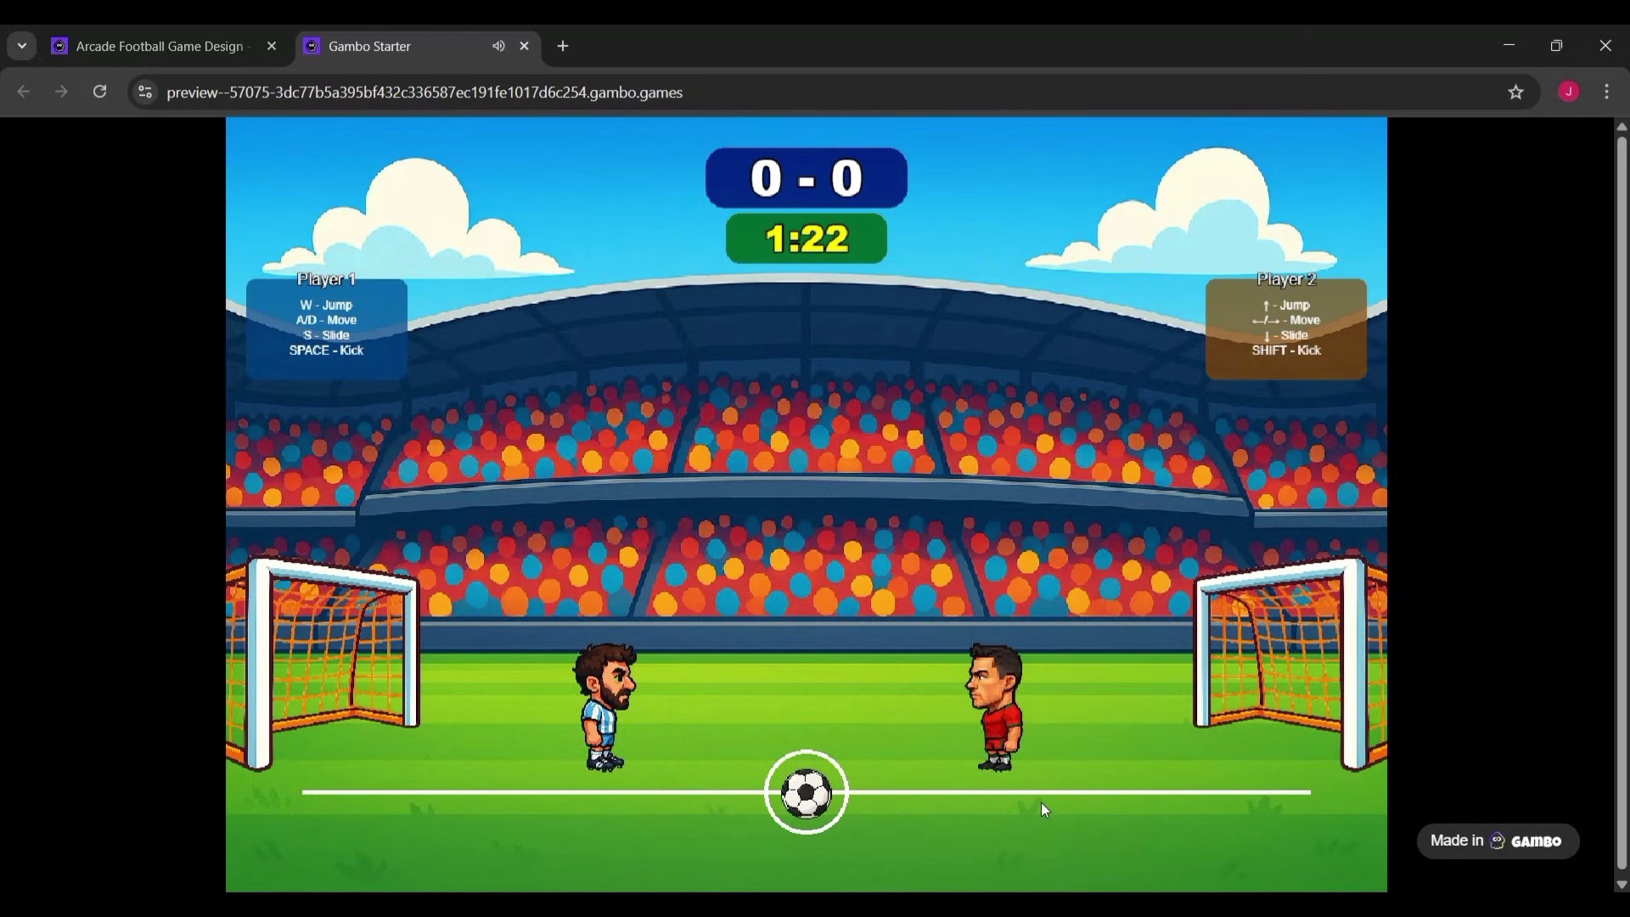
key(Left)
key(a)
key(space)
key(space)
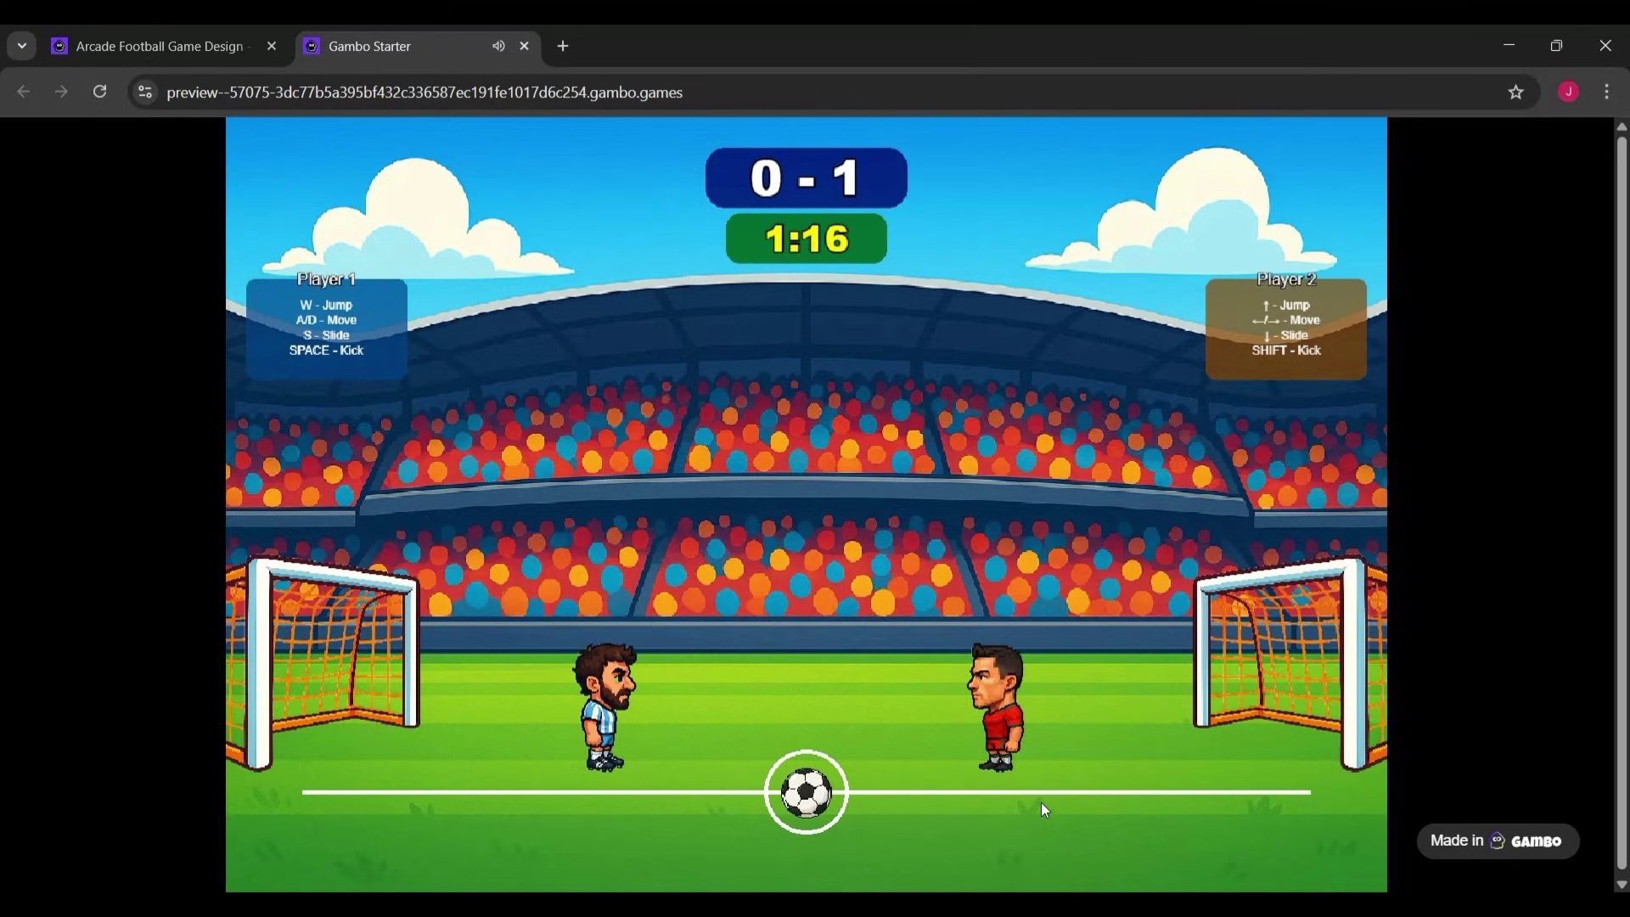
key(Left)
key(a)
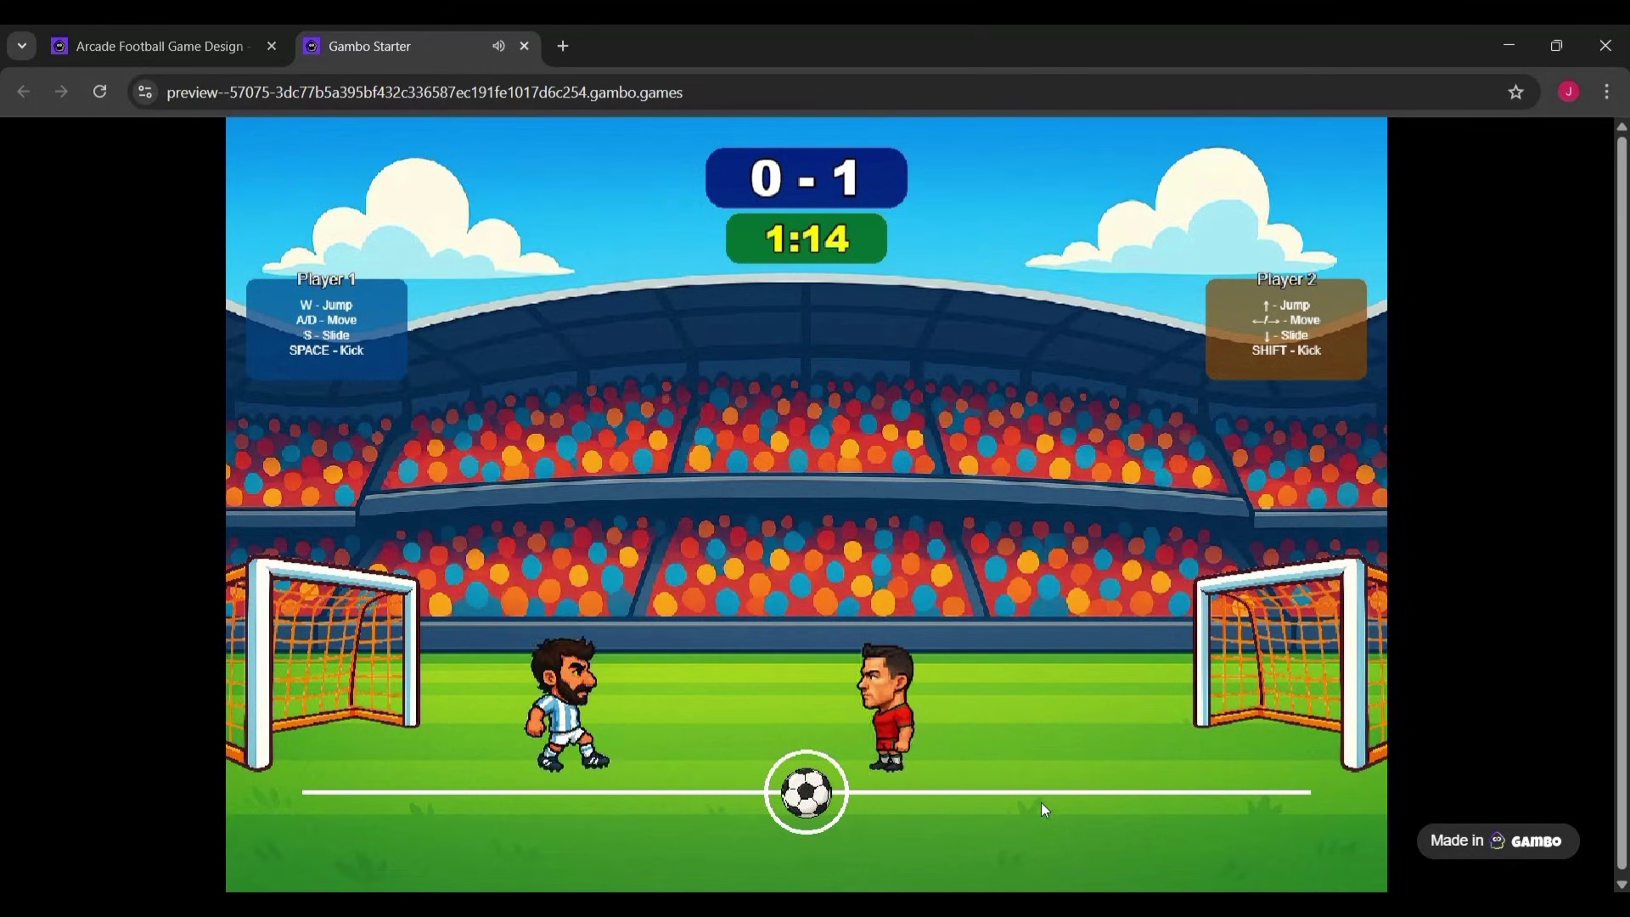
key(Left)
key(d)
key(space)
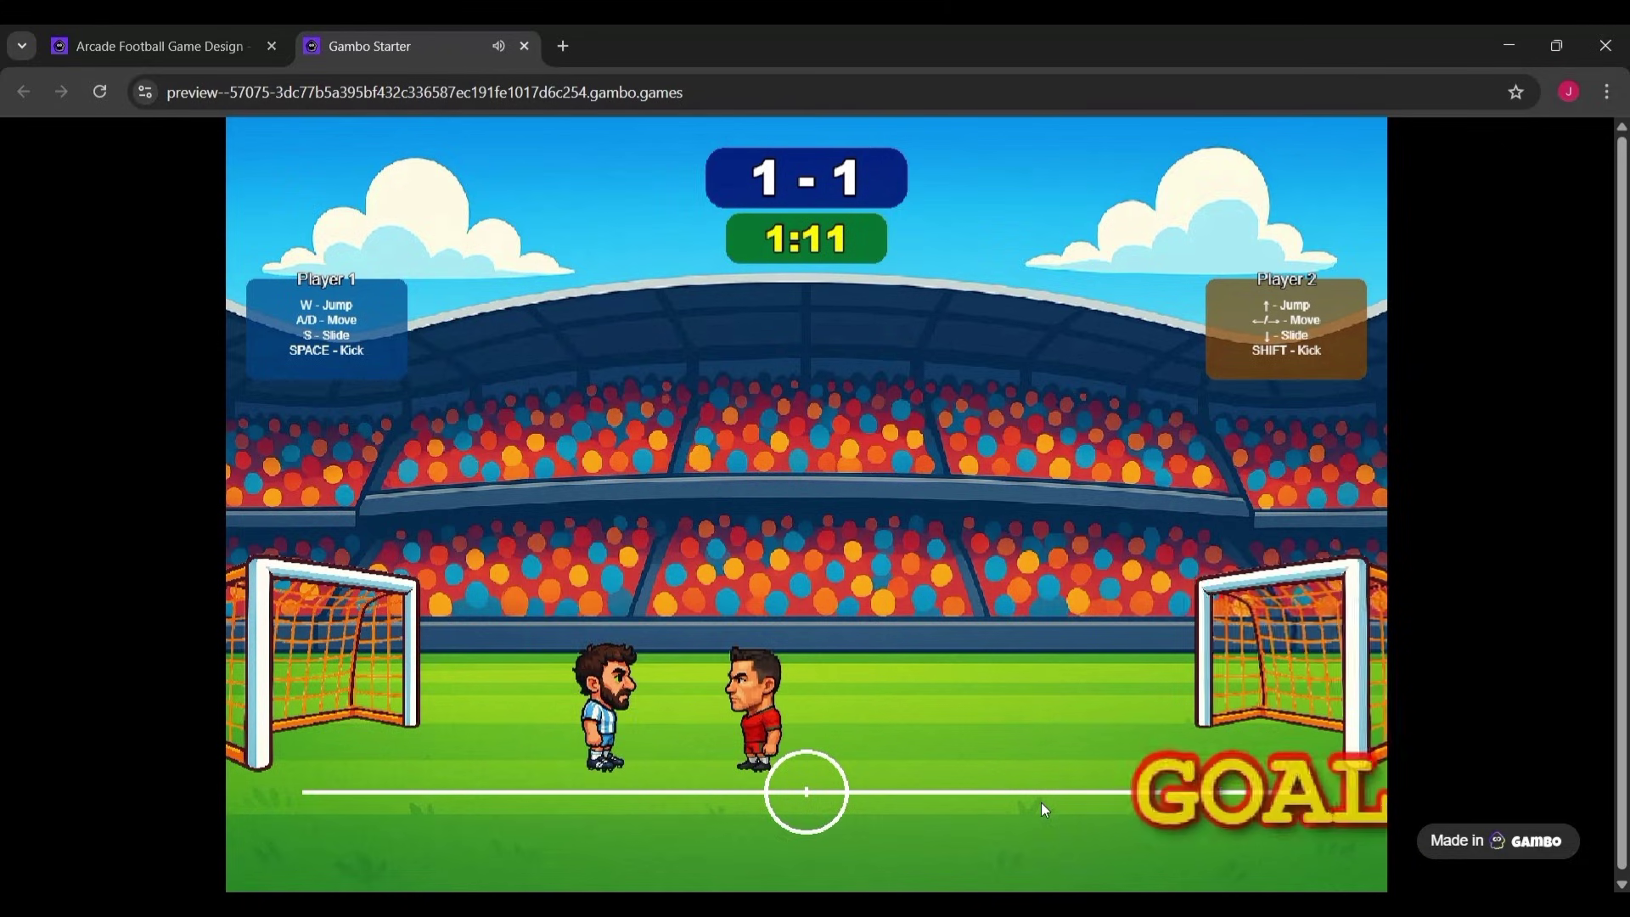
- Move player 2 left and shoot into the left goal, bringing the score to 2-3
key(Left)
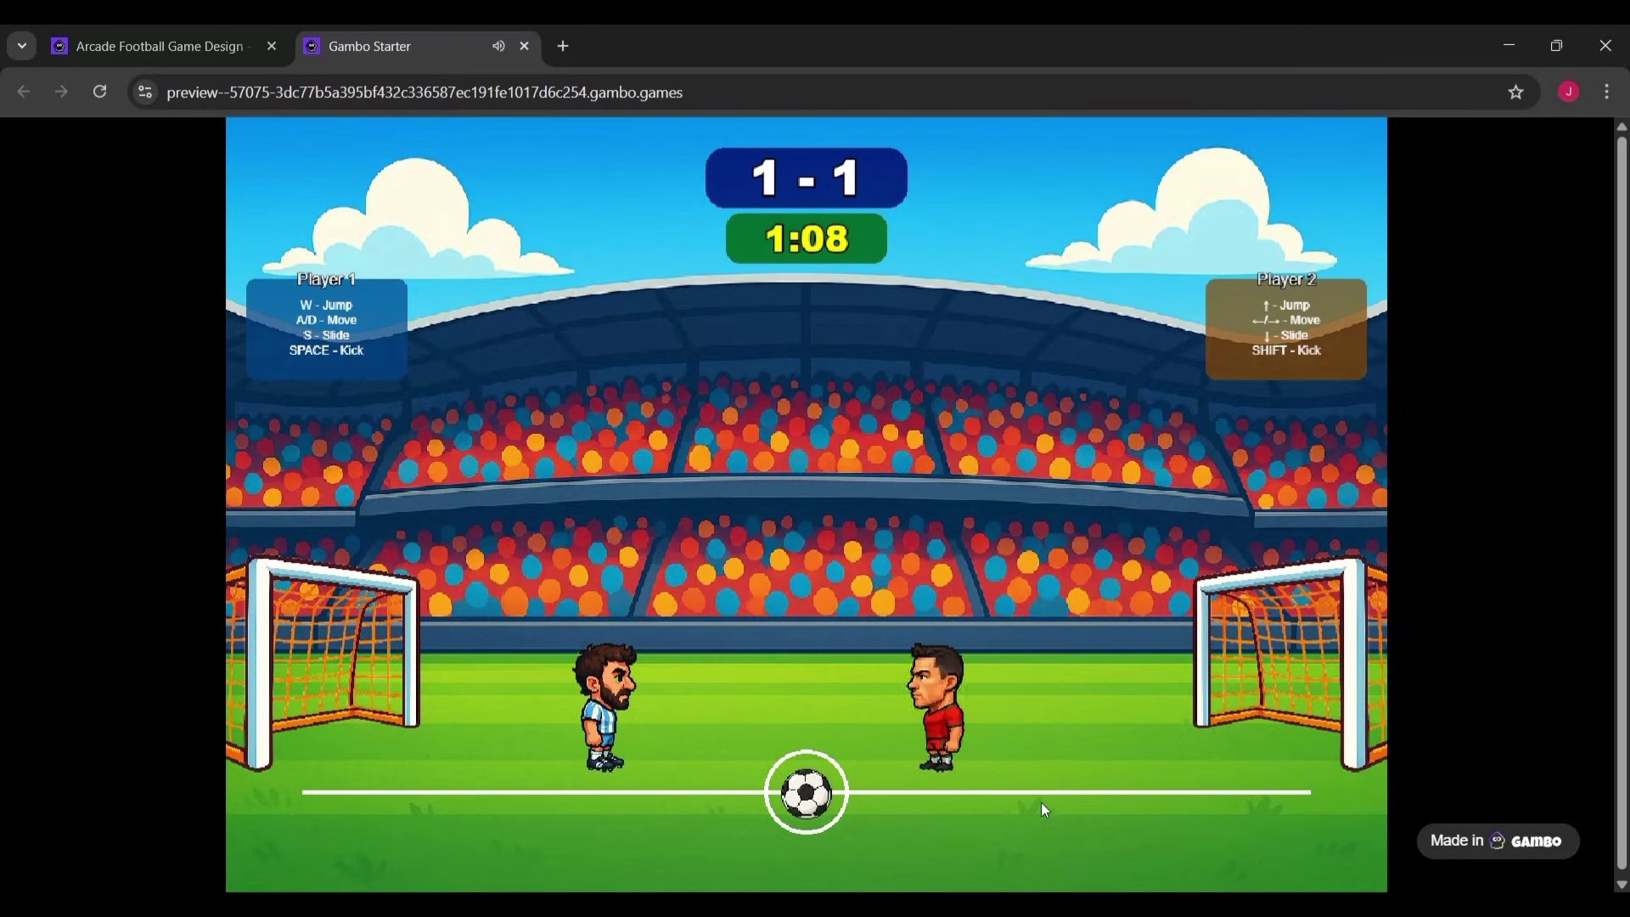
key(Left)
key(a)
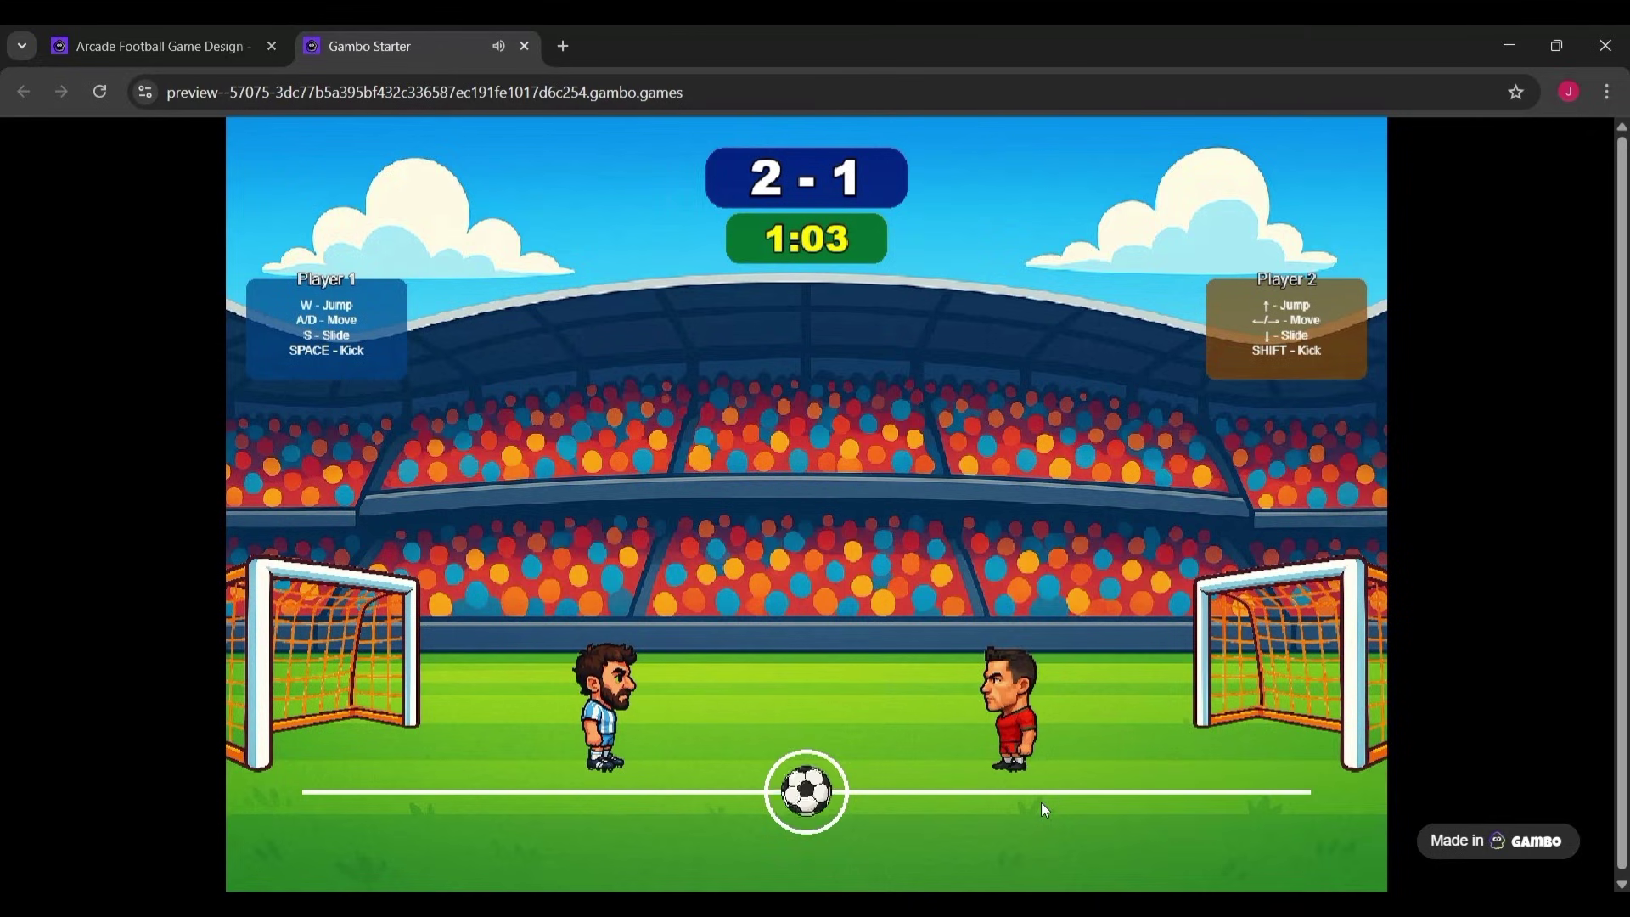
key(Left)
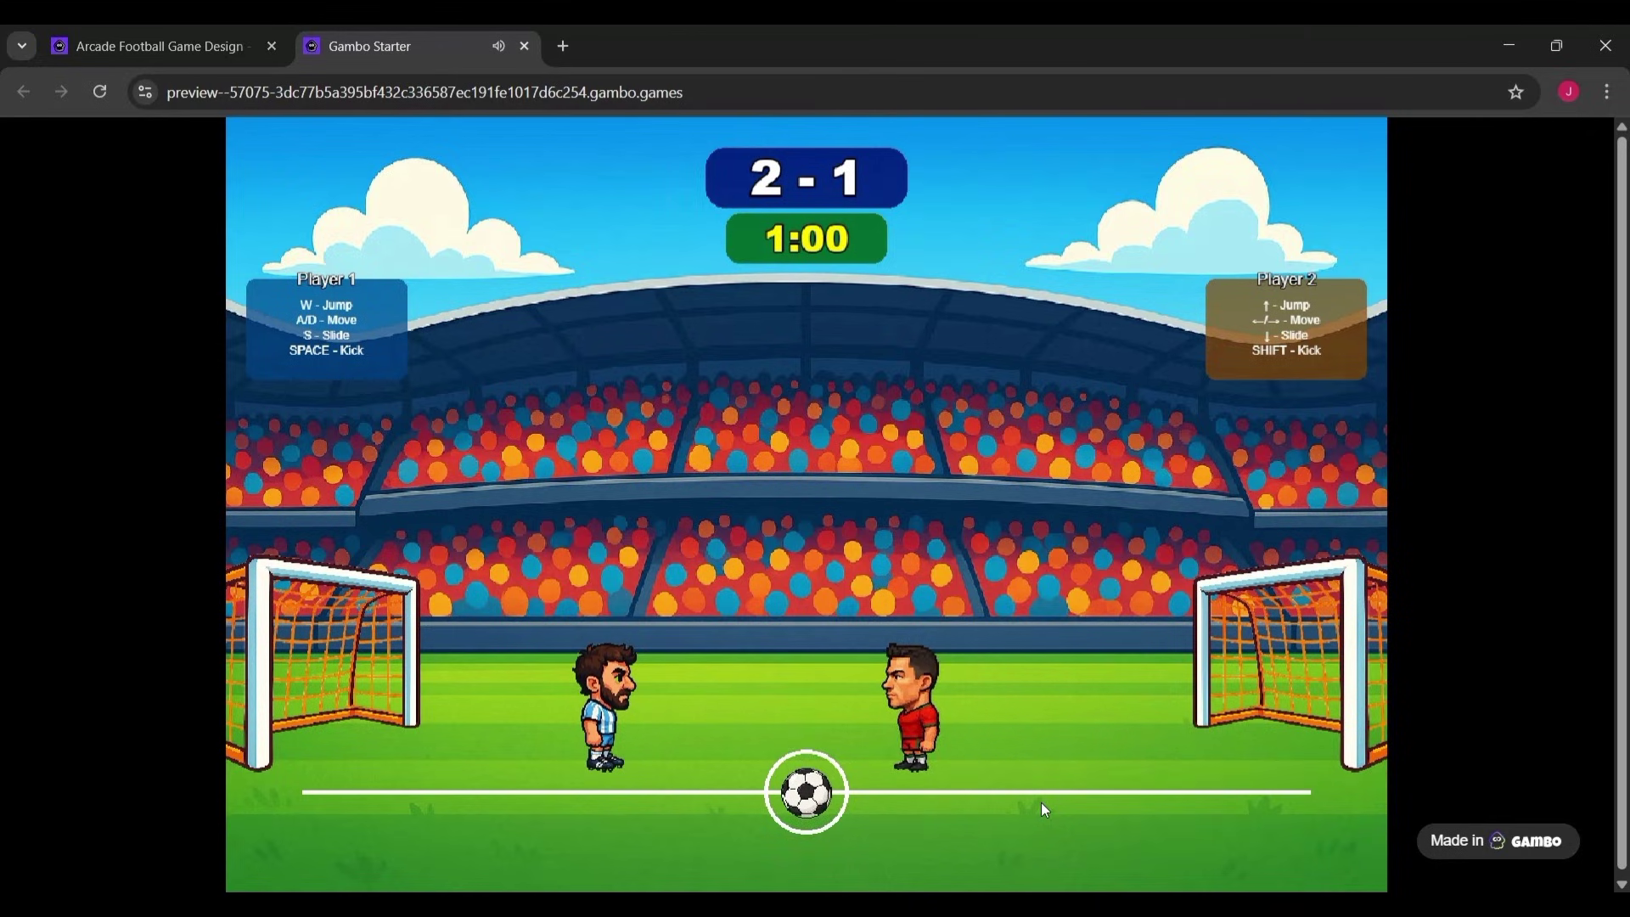
key(Left)
key(shift)
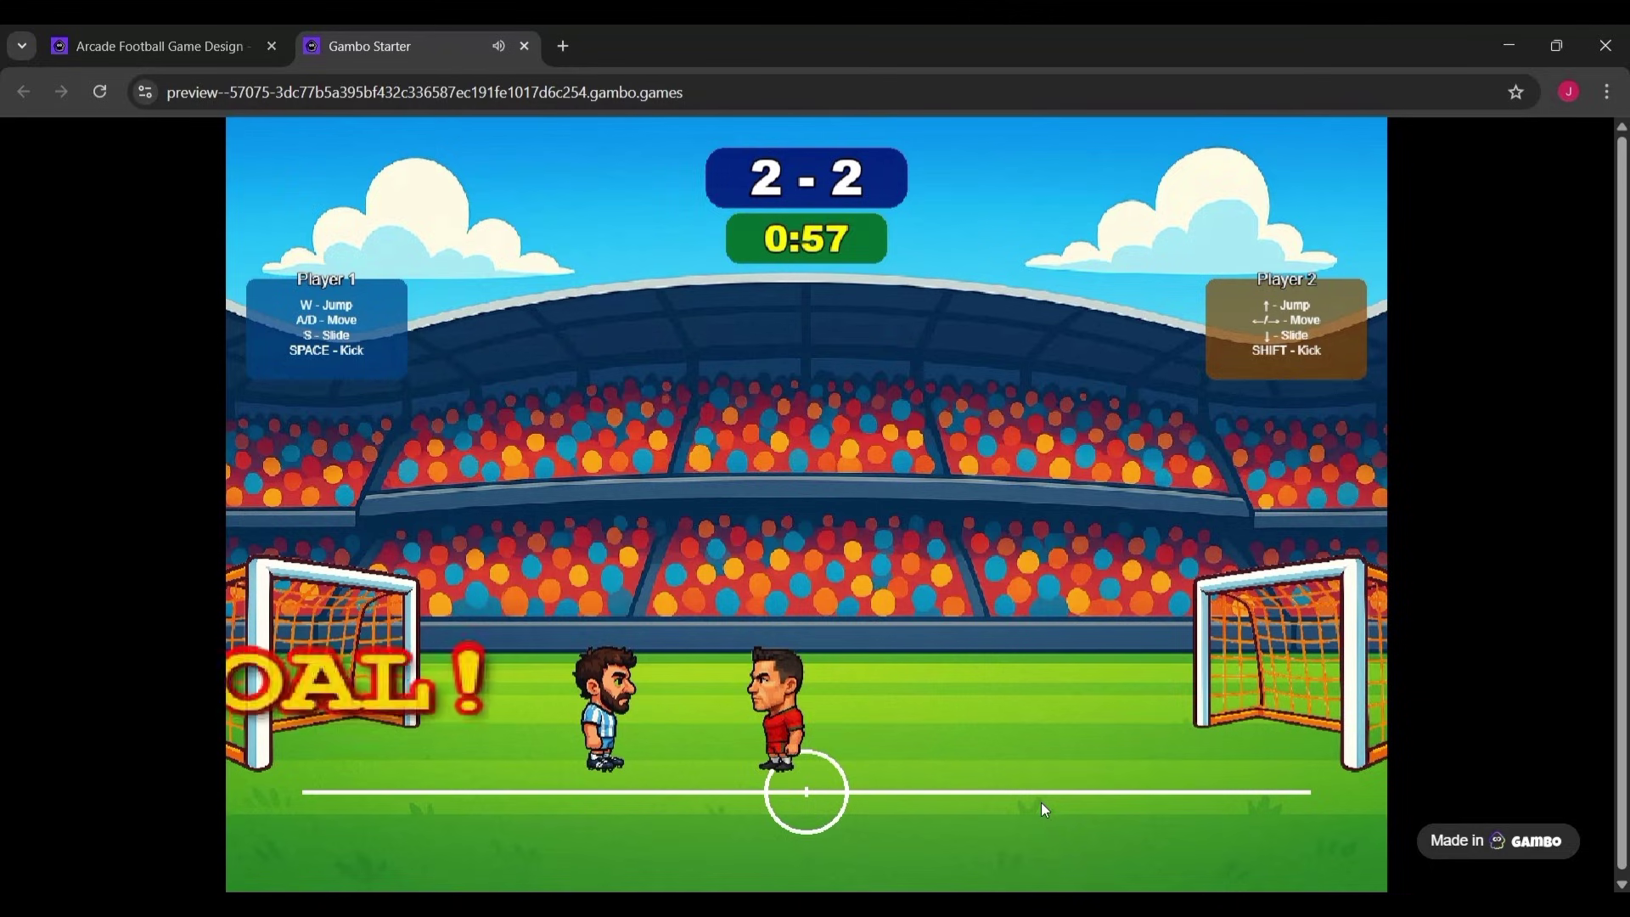
key(Right)
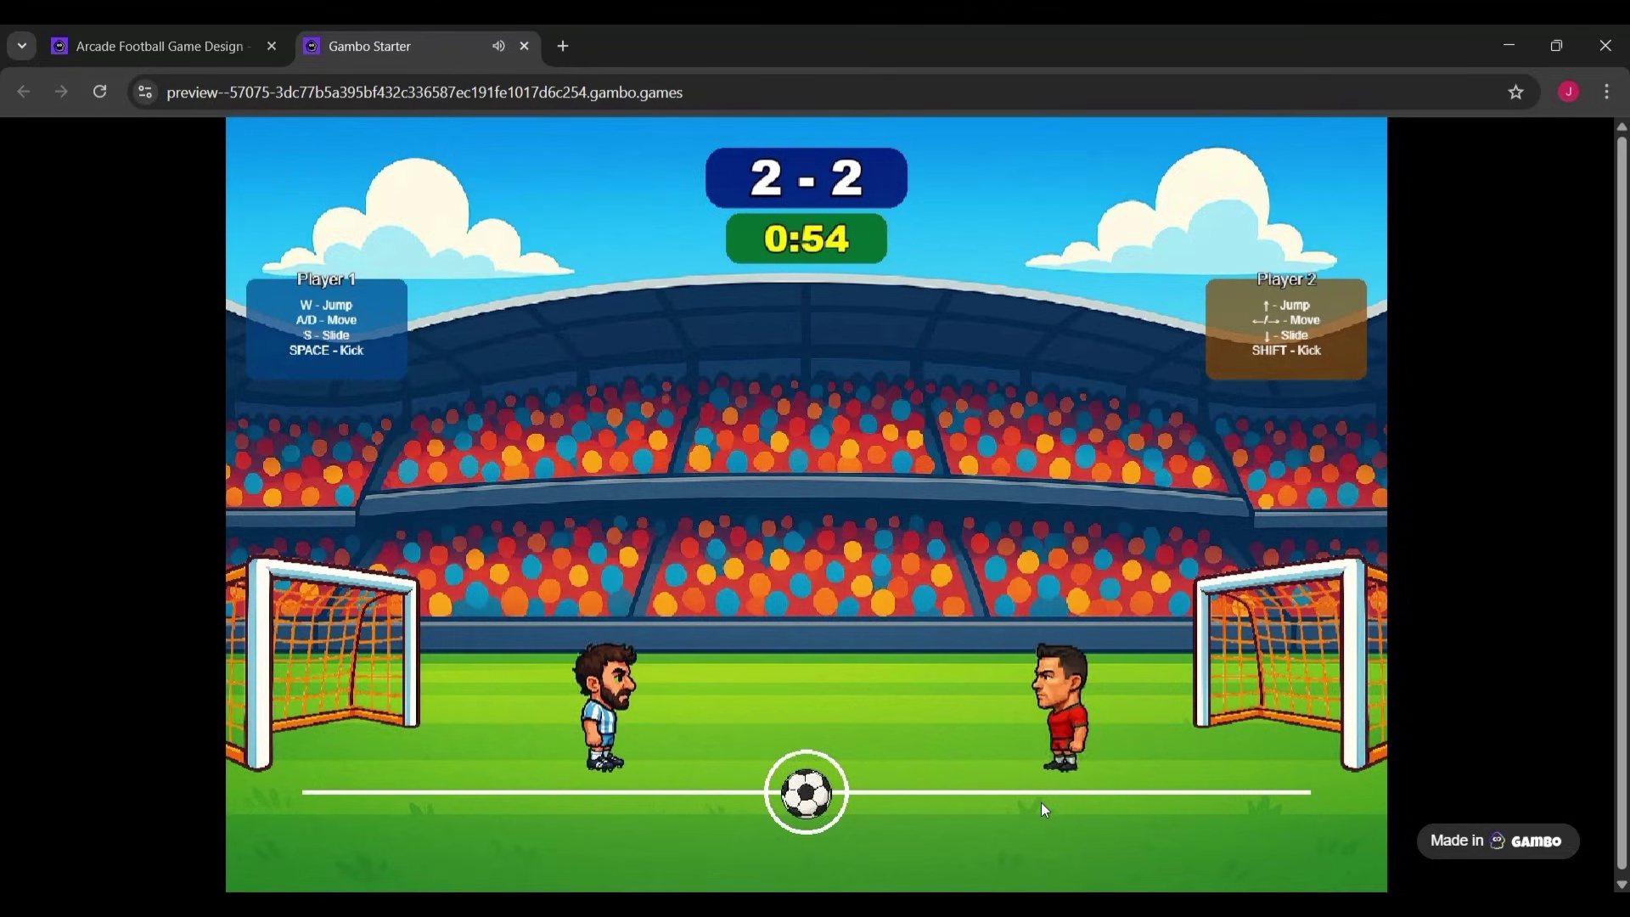
key(Left)
key(shift)
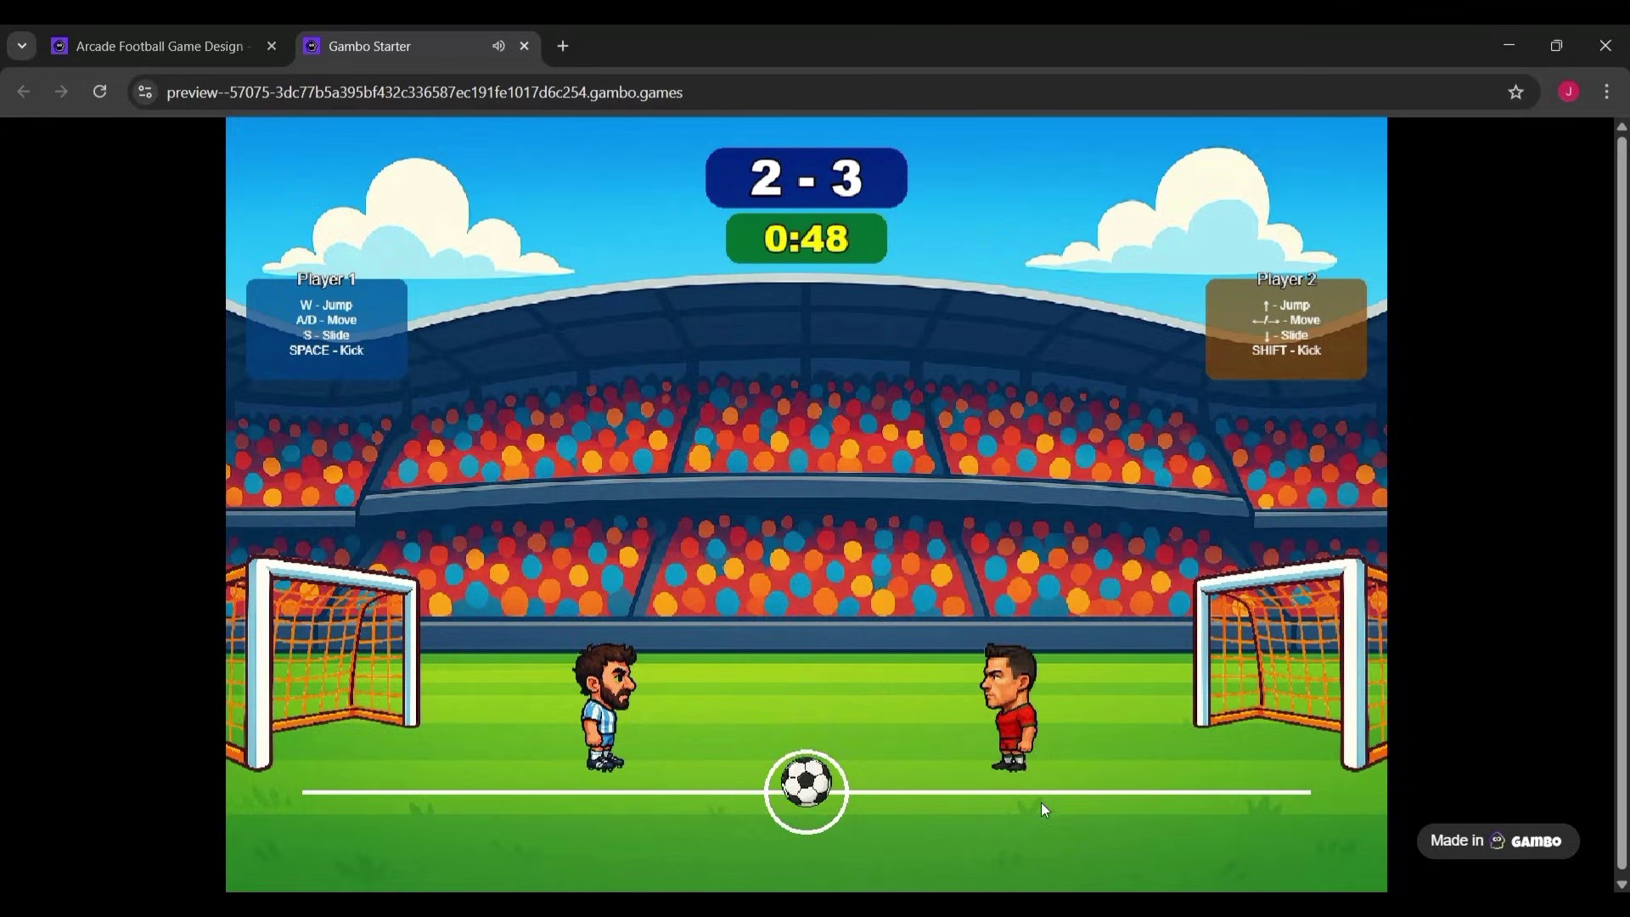
- Close the game preview and check the Publish and Supabase panels
click(524, 49)
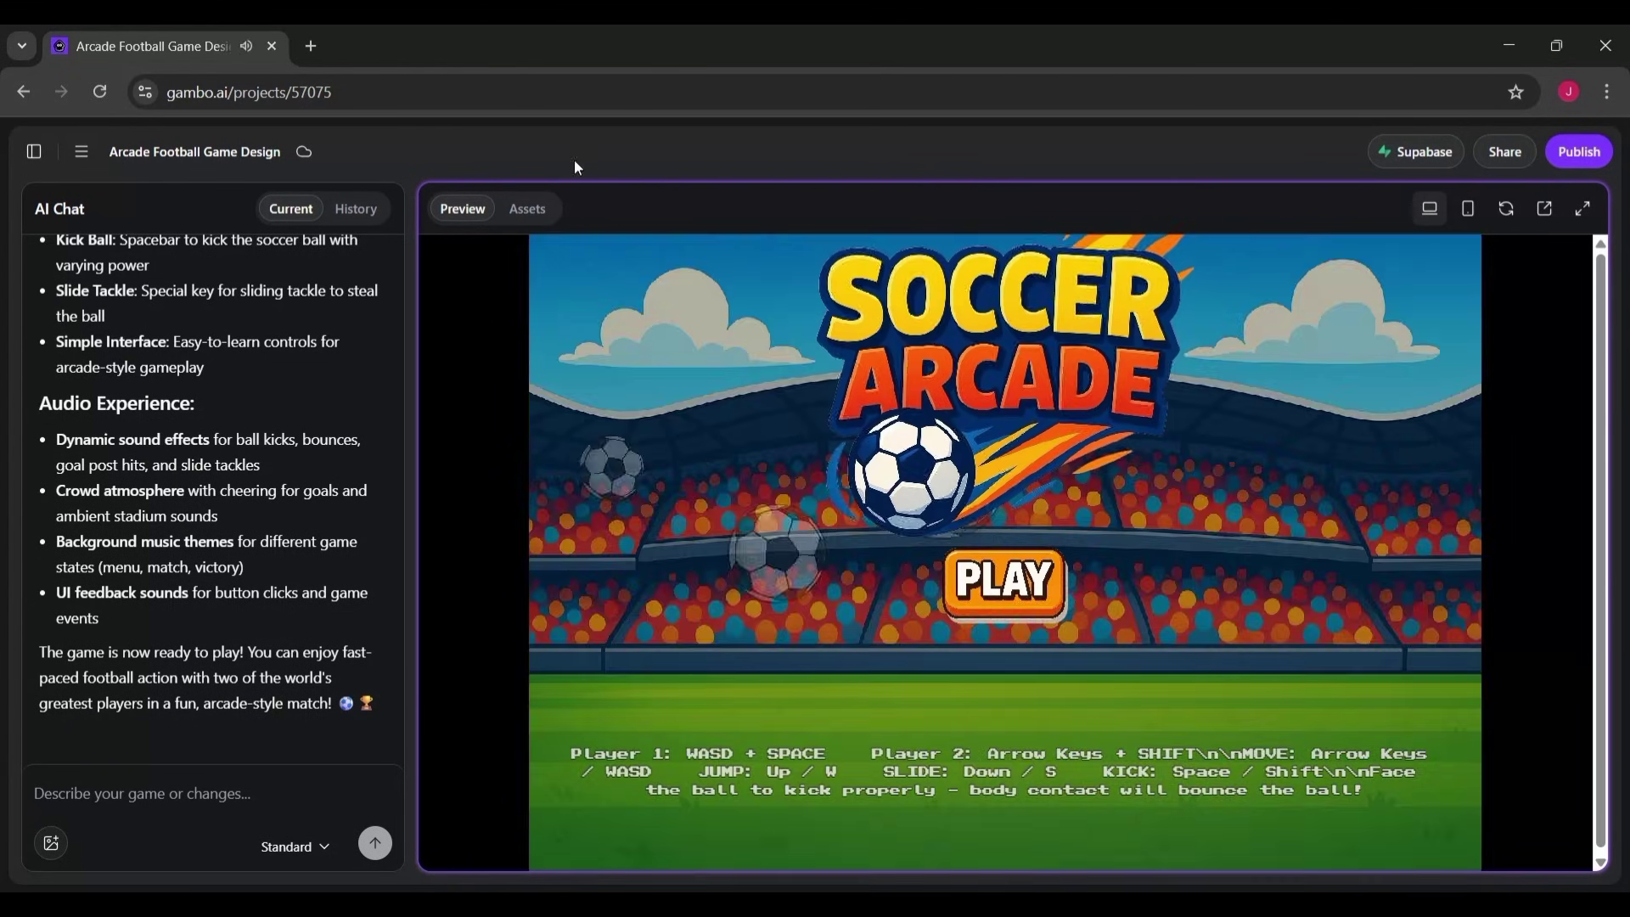
click(1569, 157)
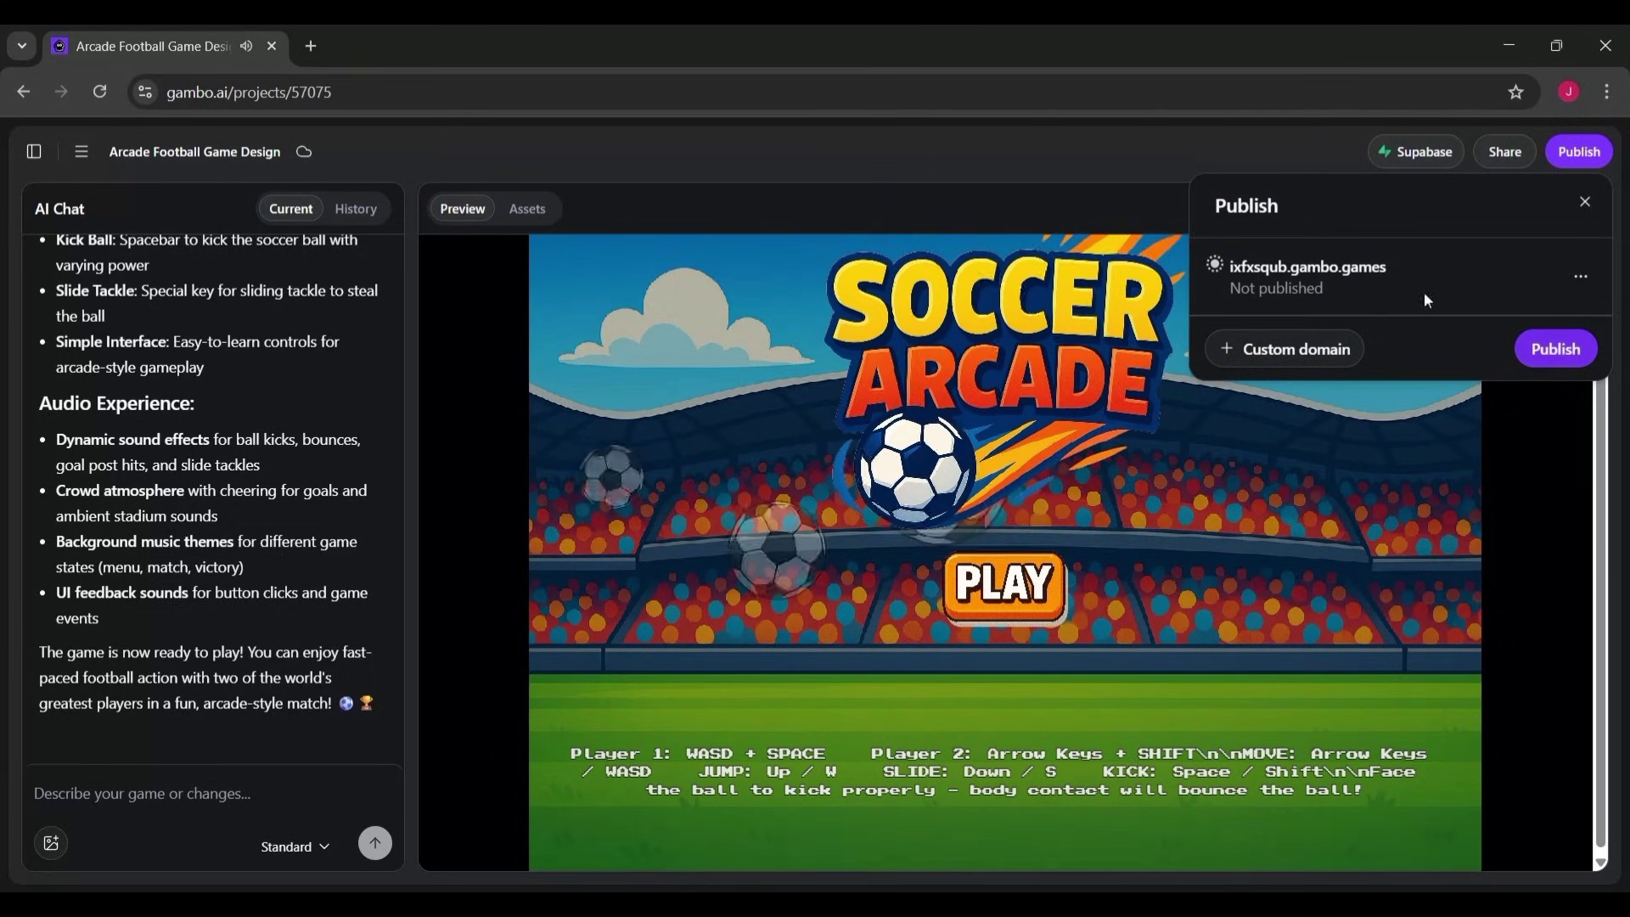
click(1537, 430)
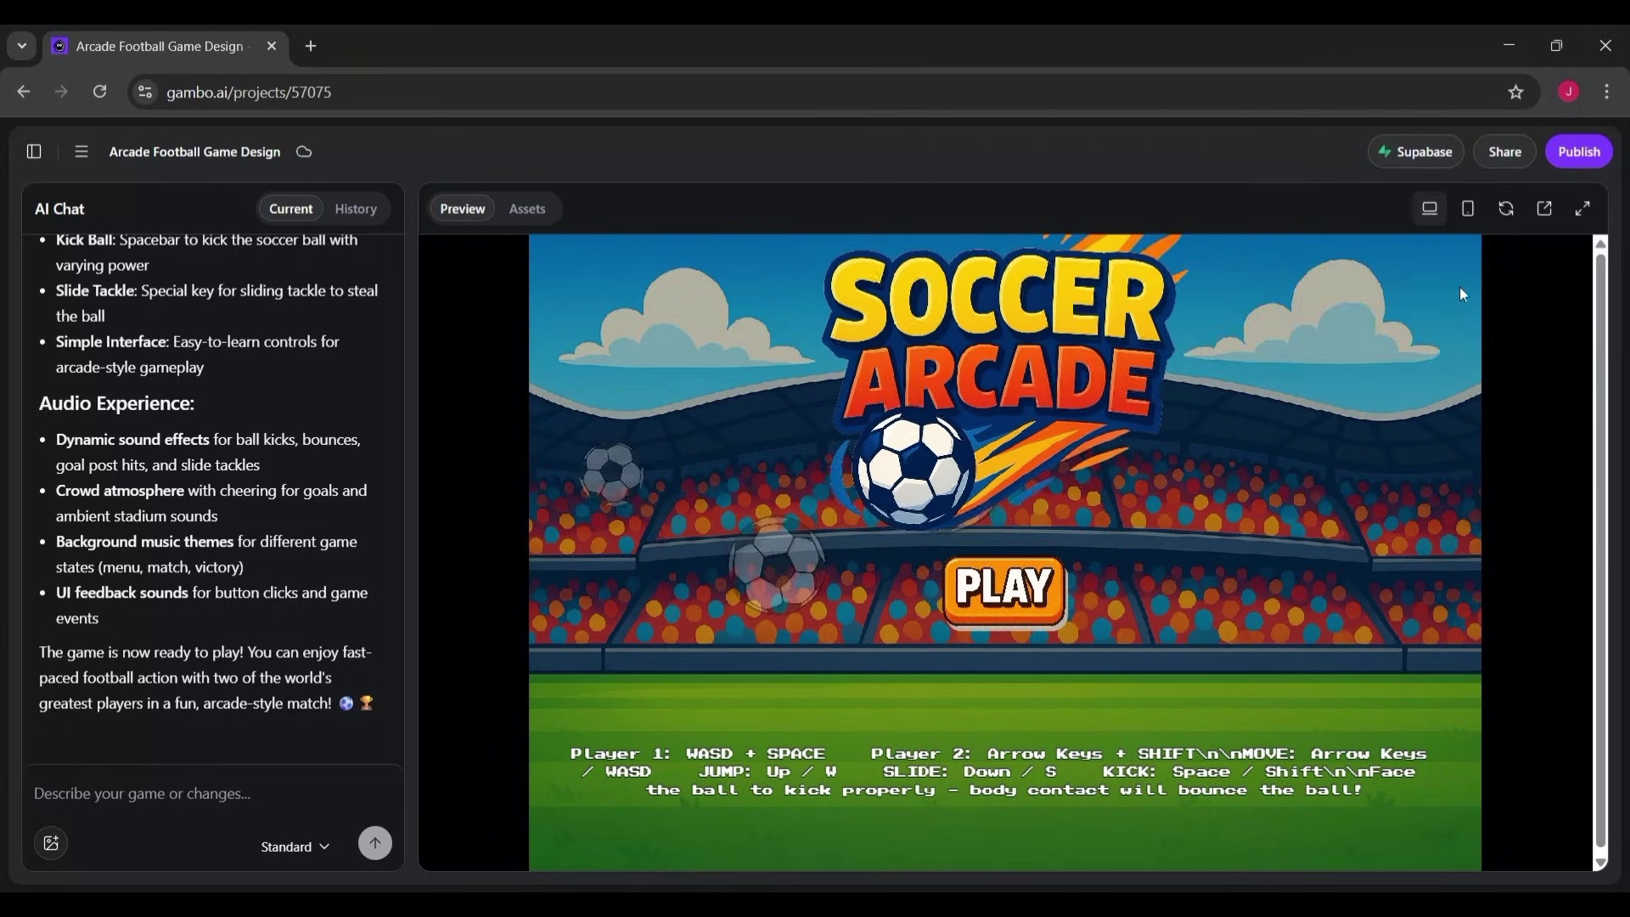
click(1439, 151)
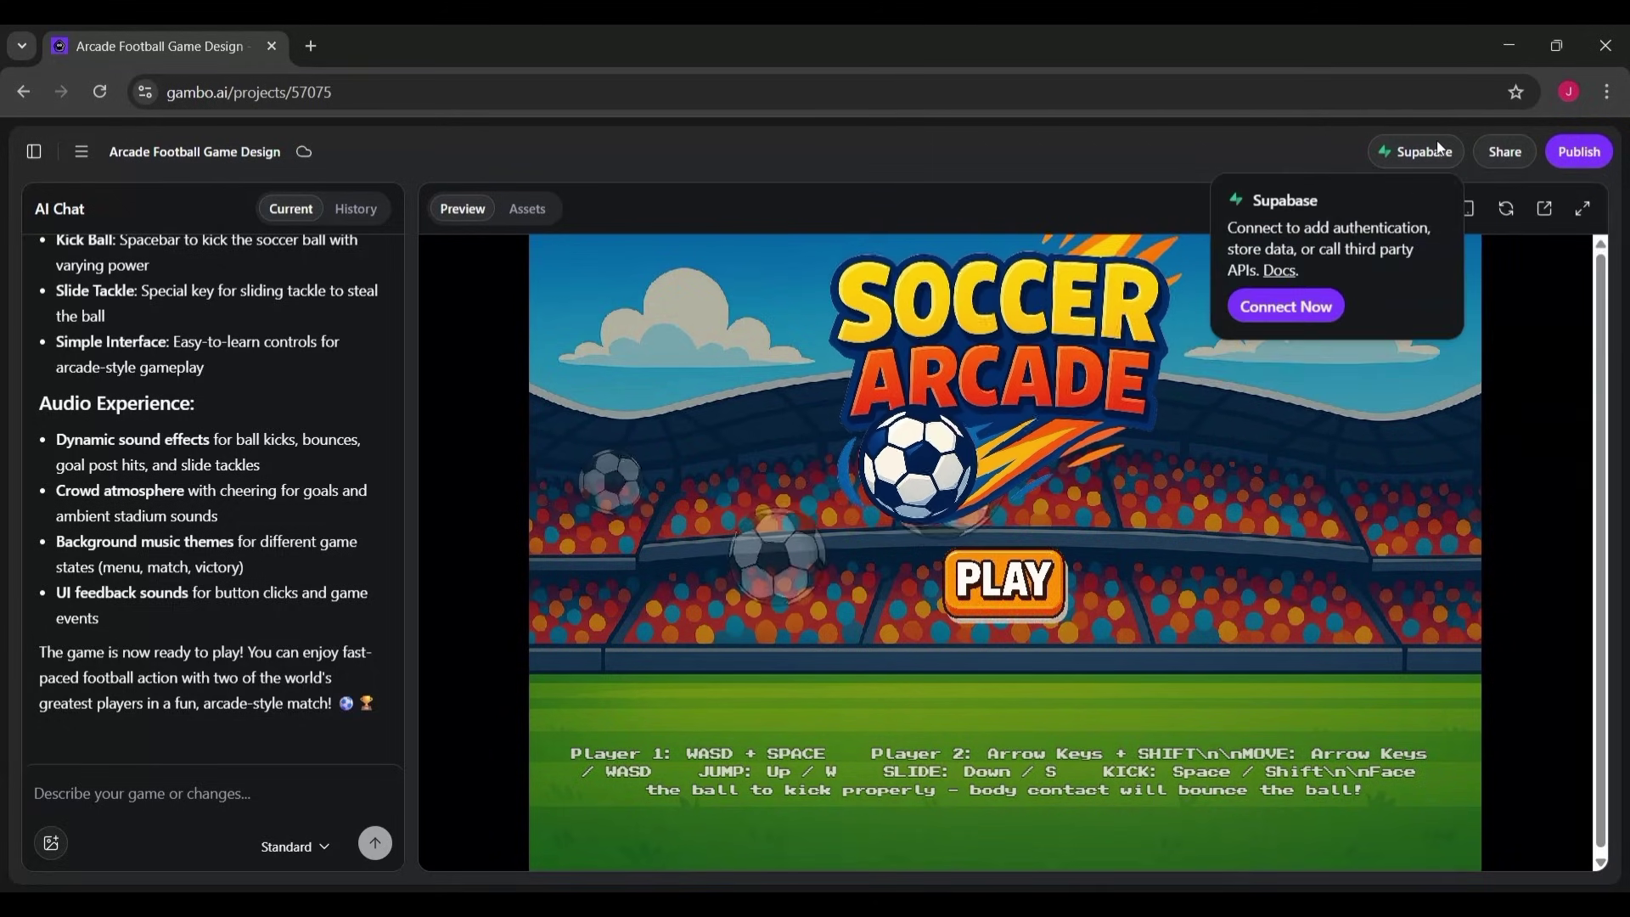
click(1175, 160)
- Look over the project menu's plan and credits, then show the project list sidebar
click(81, 151)
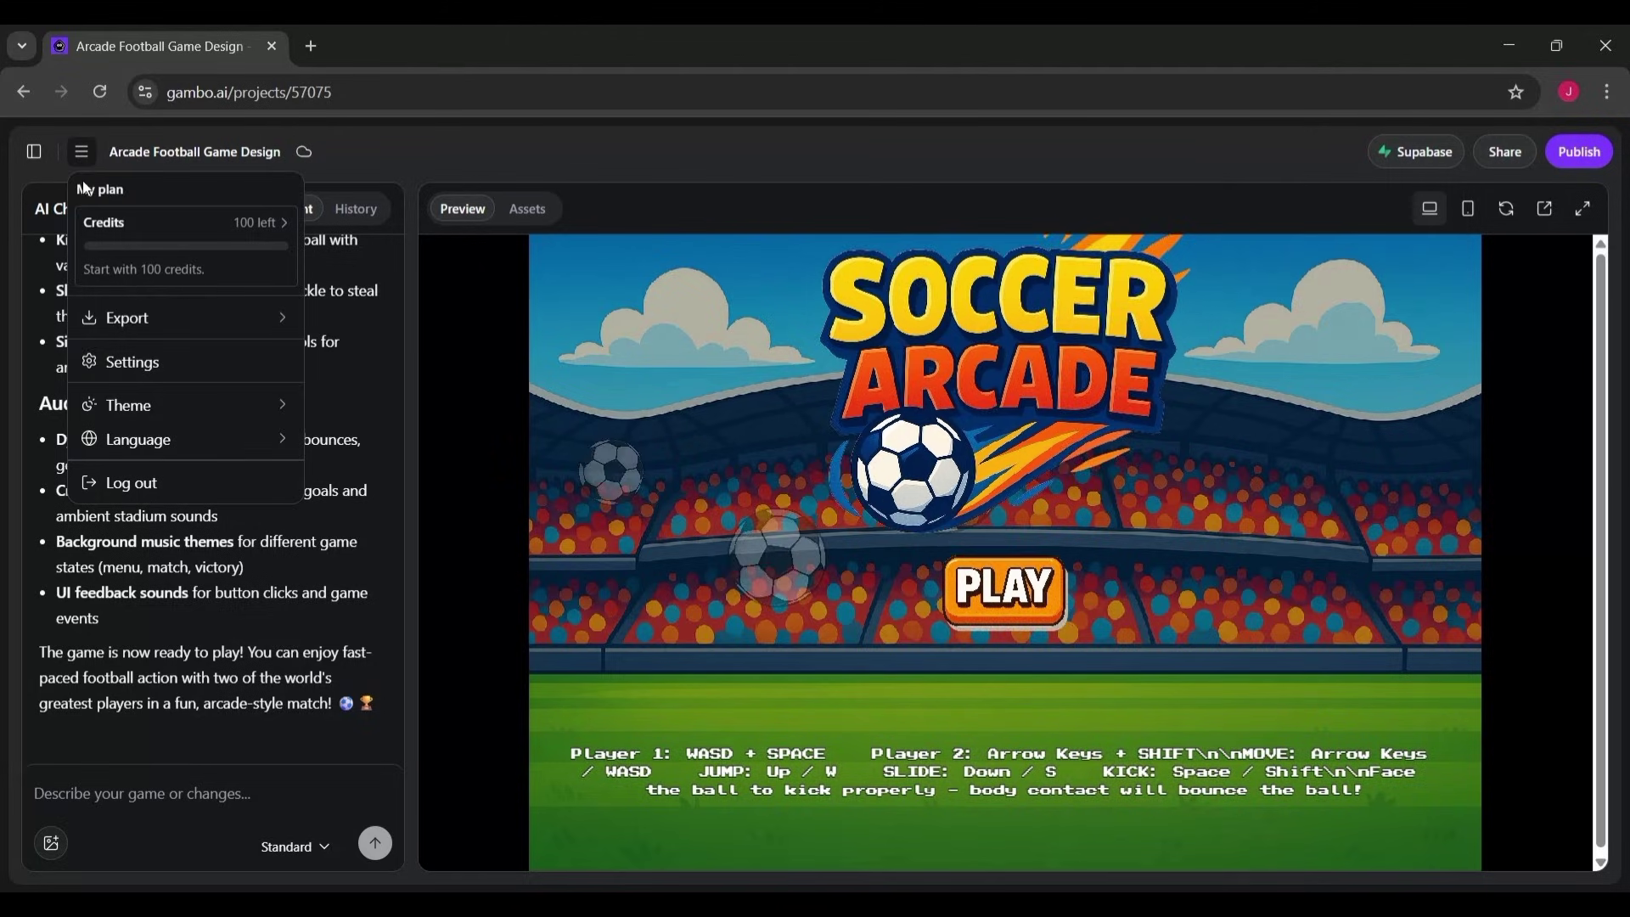
click(522, 185)
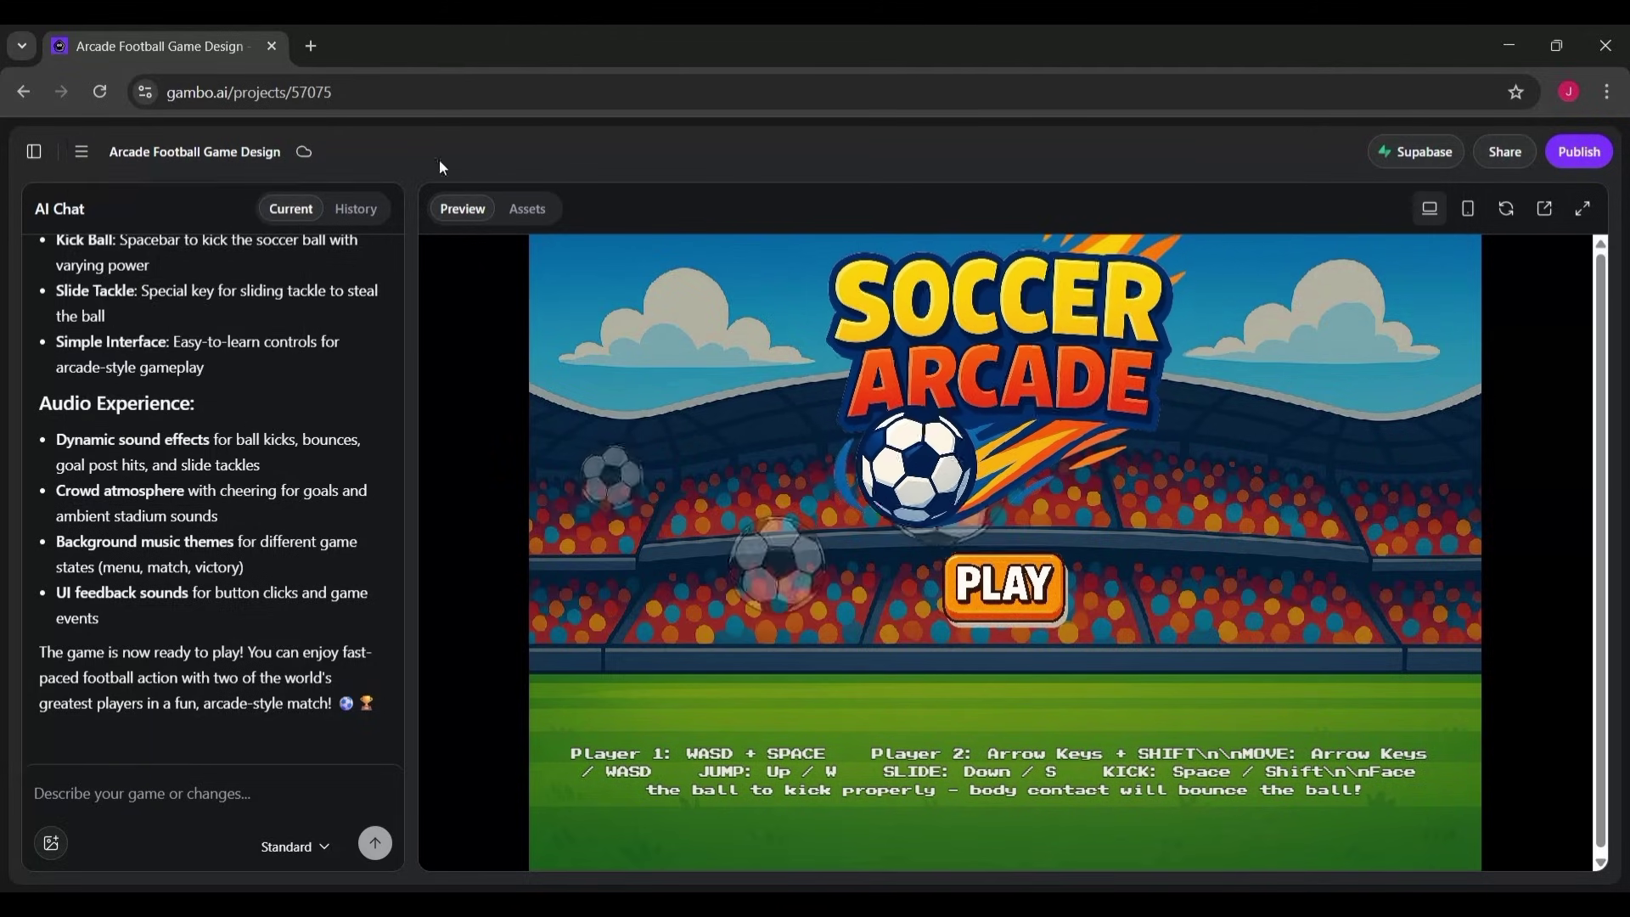
click(81, 156)
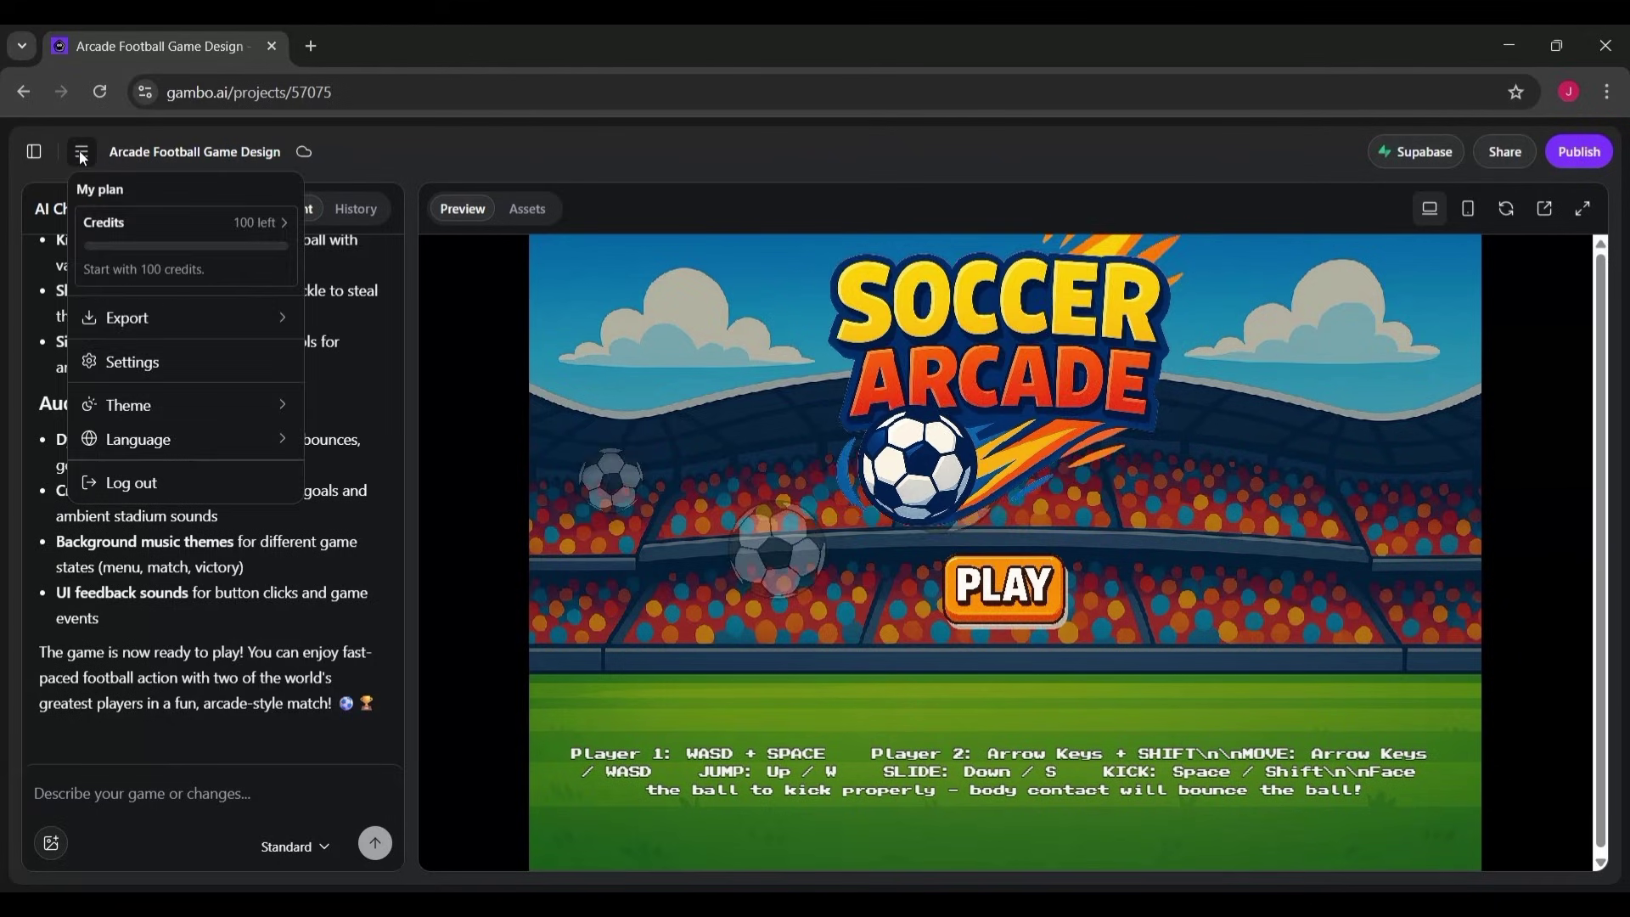
click(463, 173)
click(34, 152)
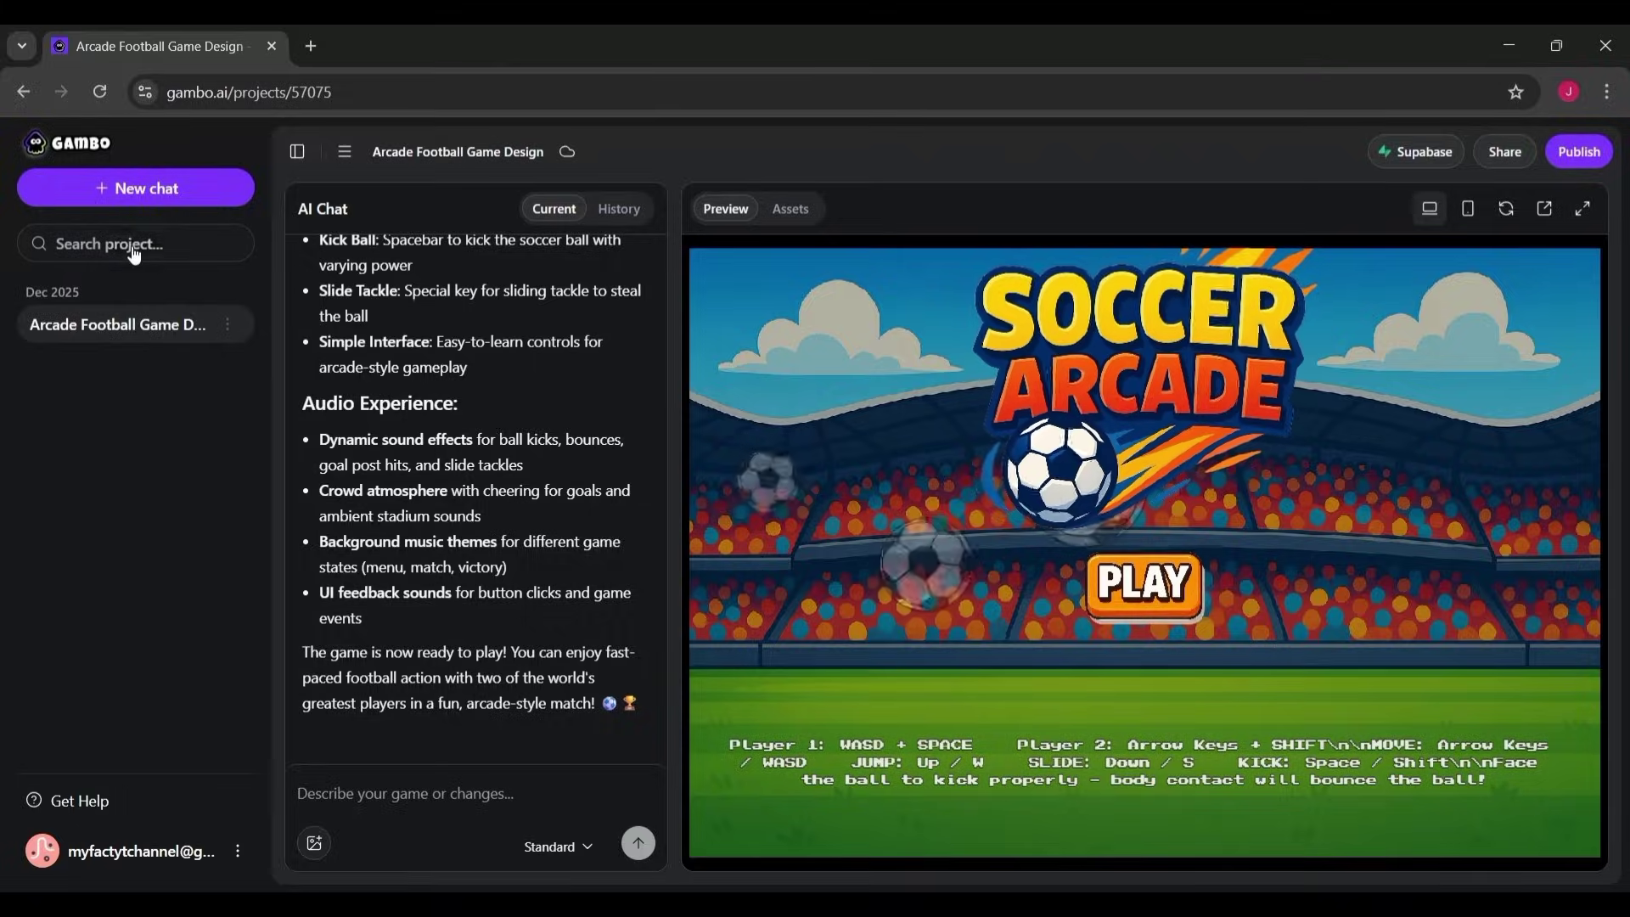
- Start a new chat from the project sidebar
click(136, 188)
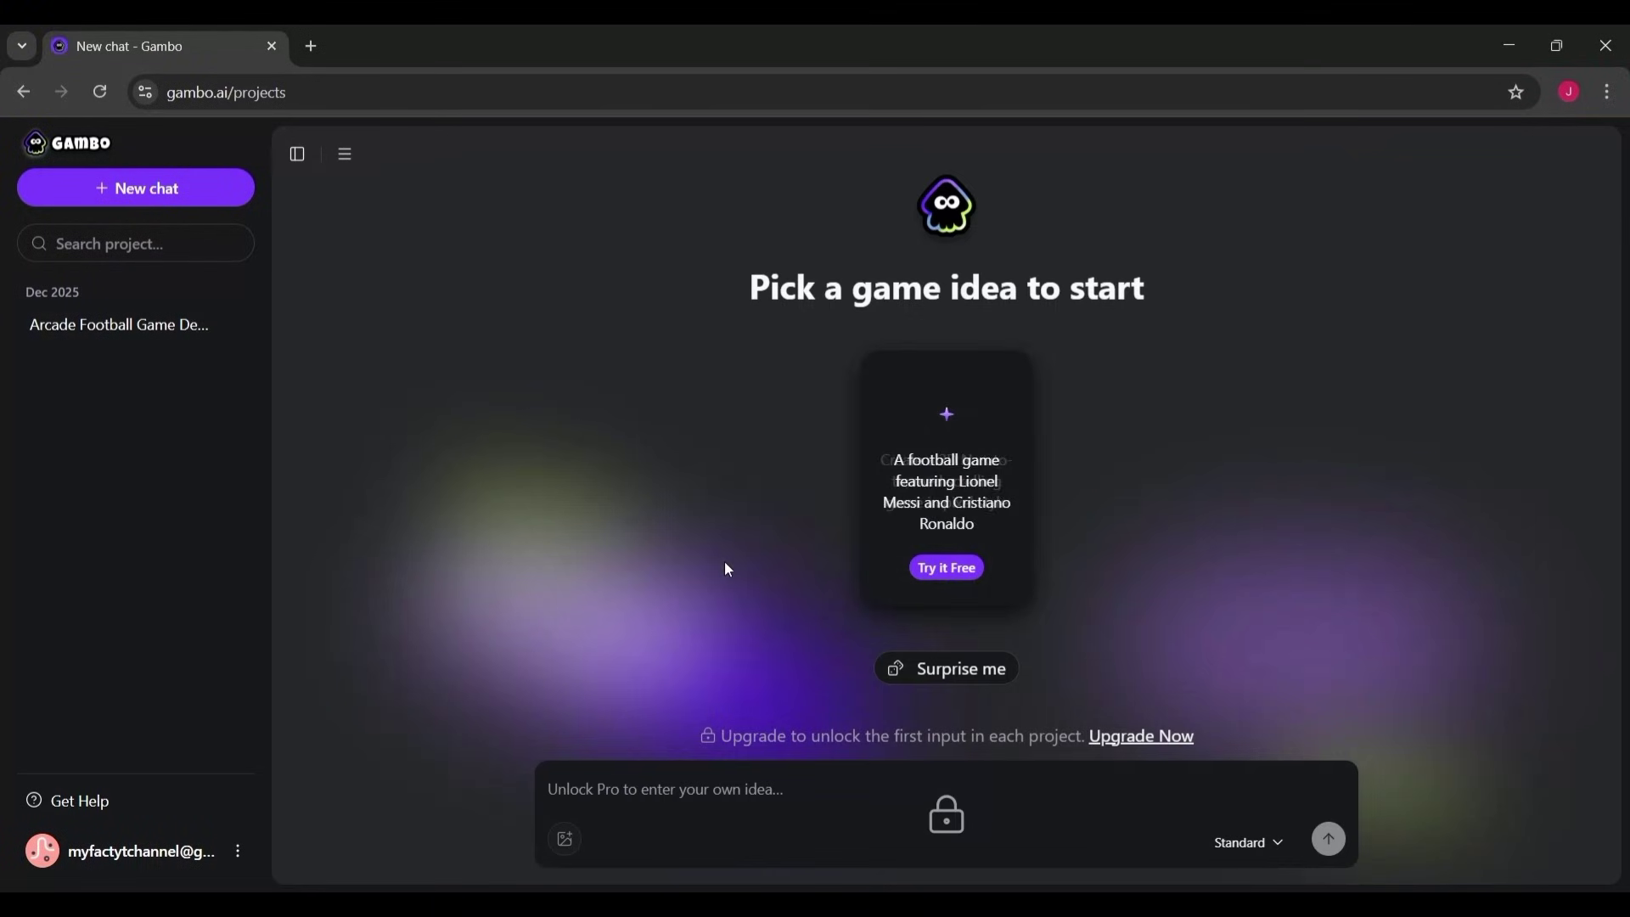